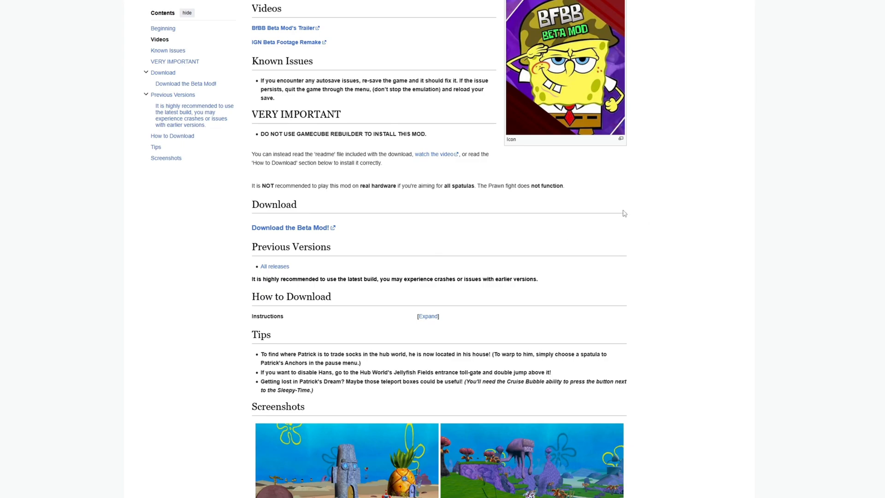
Review the BFBB Beta Mod wiki page and the release and development builds on the Dolphin Emulator download page
{"action": "scroll", "coordinate": [599, 221], "scroll_direction": "up", "scroll_amount": 2}
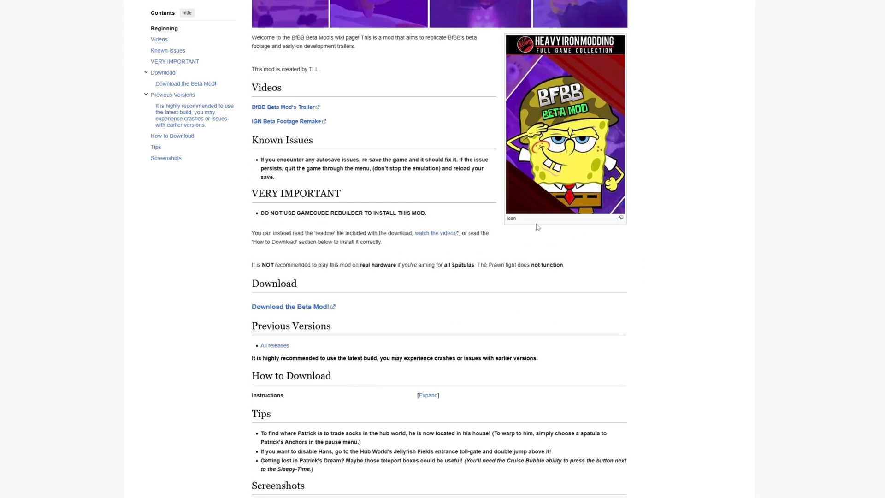
{"action": "scroll", "coordinate": [444, 247], "scroll_direction": "down", "scroll_amount": 2}
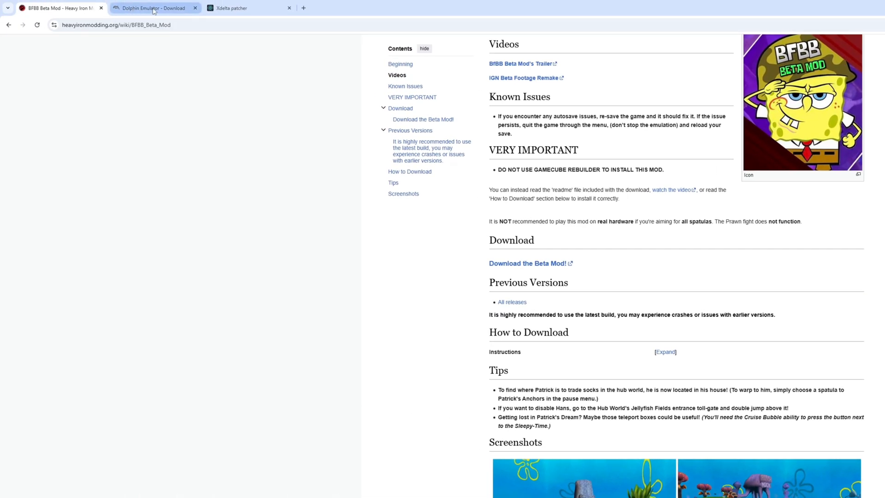
{"action": "left_click", "coordinate": [154, 9]}
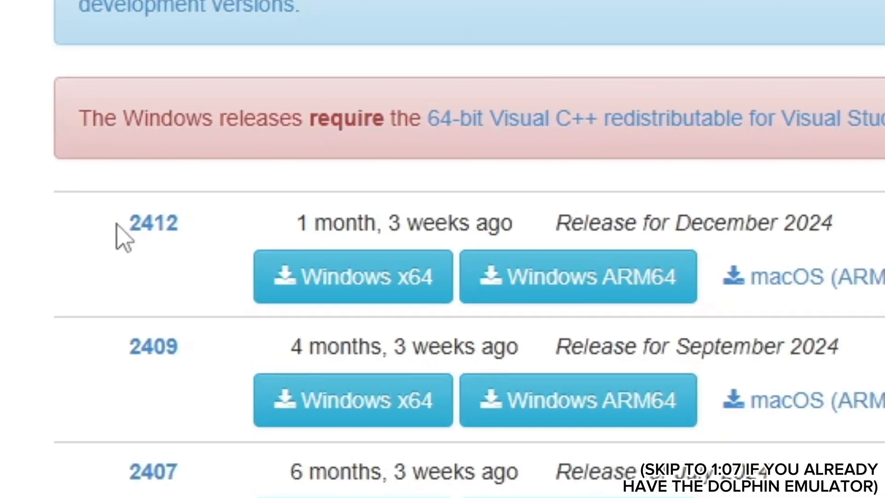
{"action": "left_click_drag", "start_coordinate": [231, 236], "coordinate": [250, 231]}
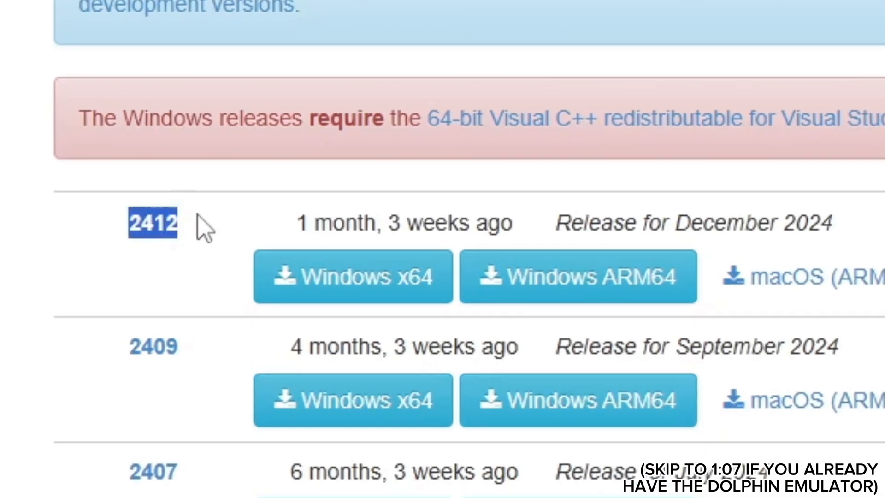
{"action": "left_click", "coordinate": [157, 314]}
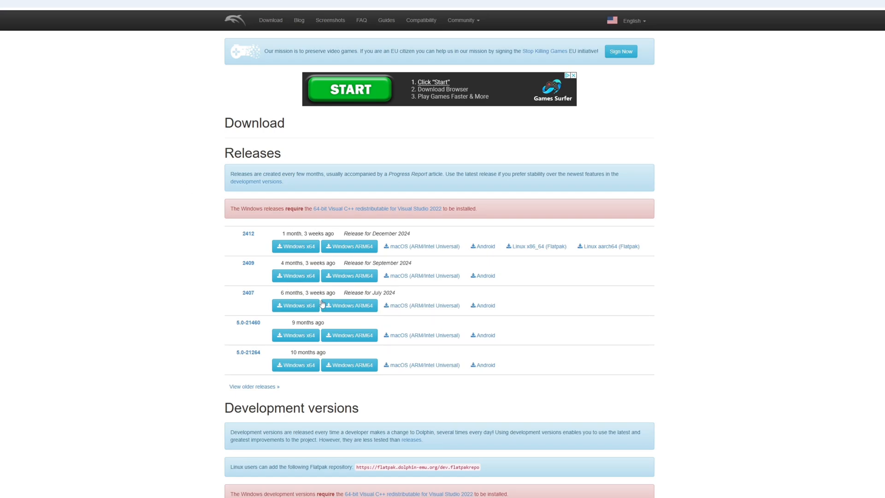
{"action": "scroll", "coordinate": [195, 352], "scroll_direction": "down", "scroll_amount": 2}
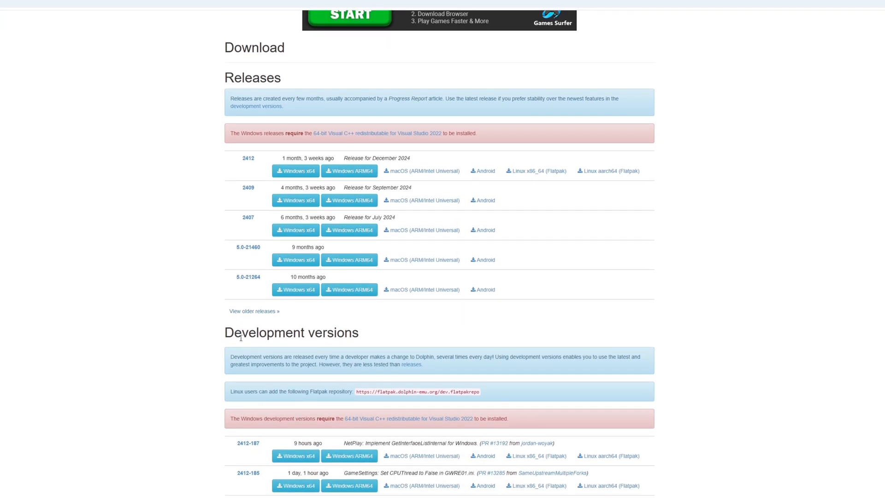
{"action": "scroll", "coordinate": [263, 328], "scroll_direction": "up", "scroll_amount": 2}
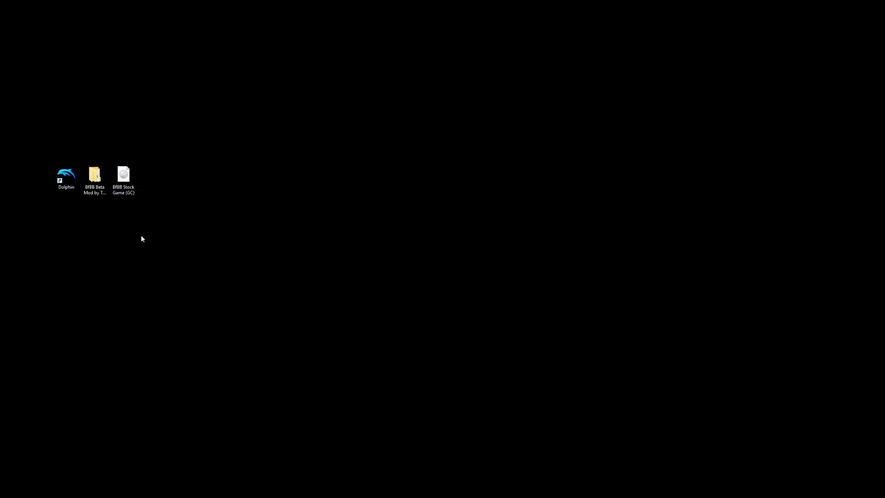
Launch Dolphin from the desktop and decline the usage statistics reporting
{"action": "double_click", "coordinate": [71, 175]}
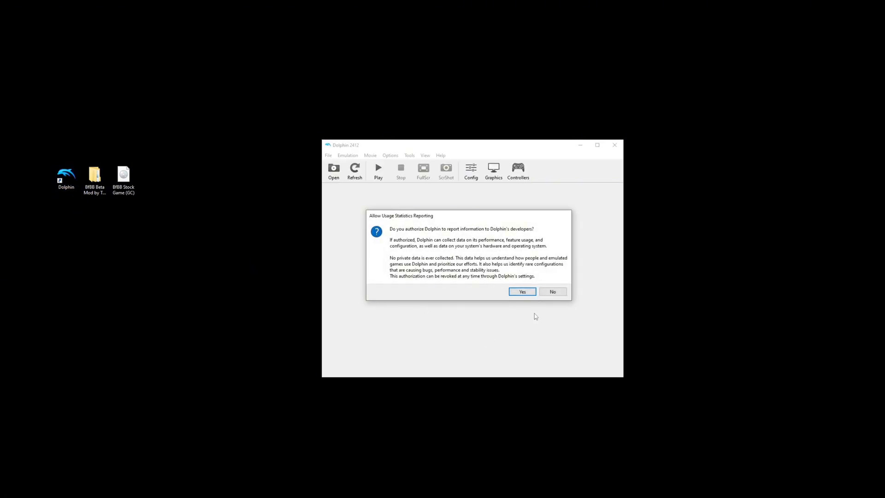
{"action": "left_click", "coordinate": [552, 293]}
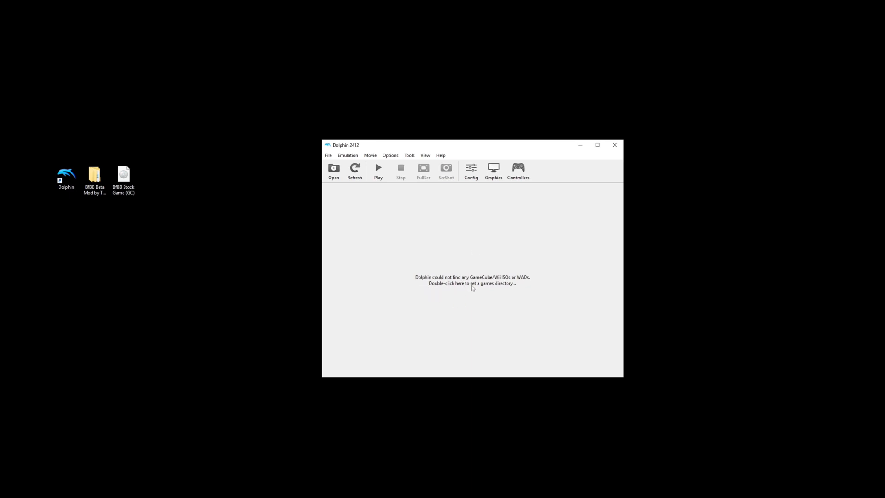
{"action": "left_click", "coordinate": [130, 195]}
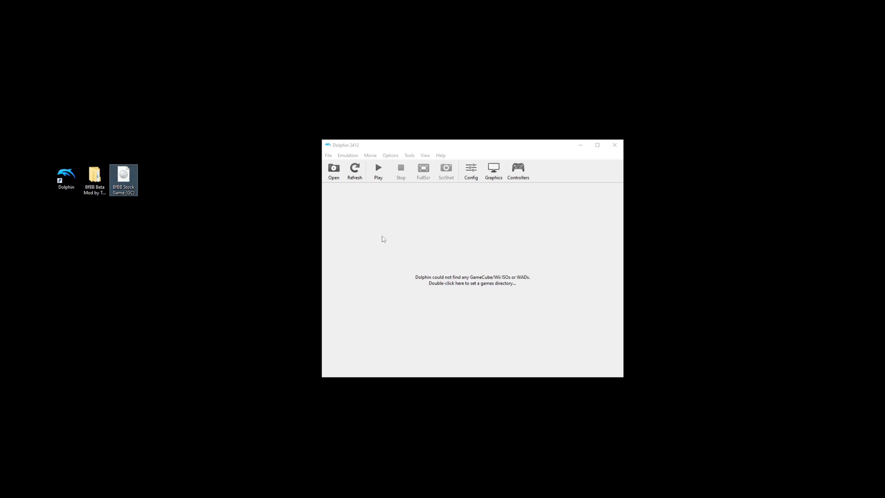
{"action": "left_click", "coordinate": [444, 247]}
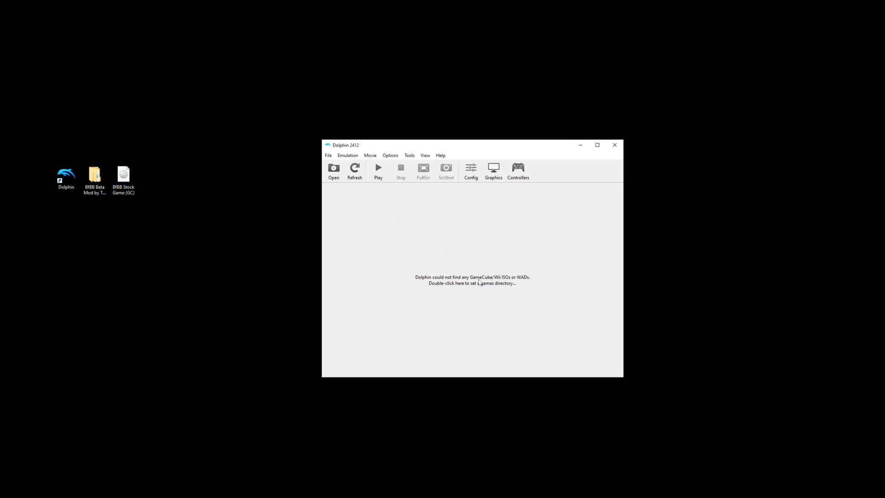
Set the Desktop folder as Dolphin's games directory
{"action": "double_click", "coordinate": [452, 282]}
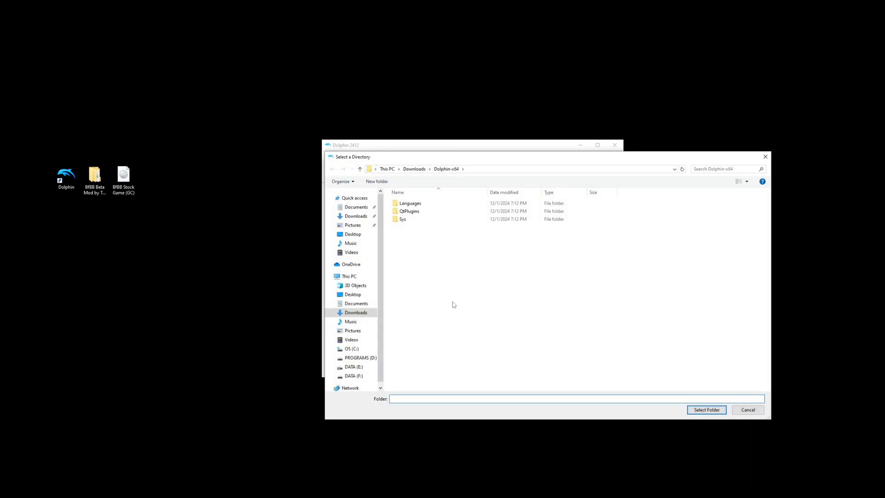
{"action": "left_click", "coordinate": [415, 169]}
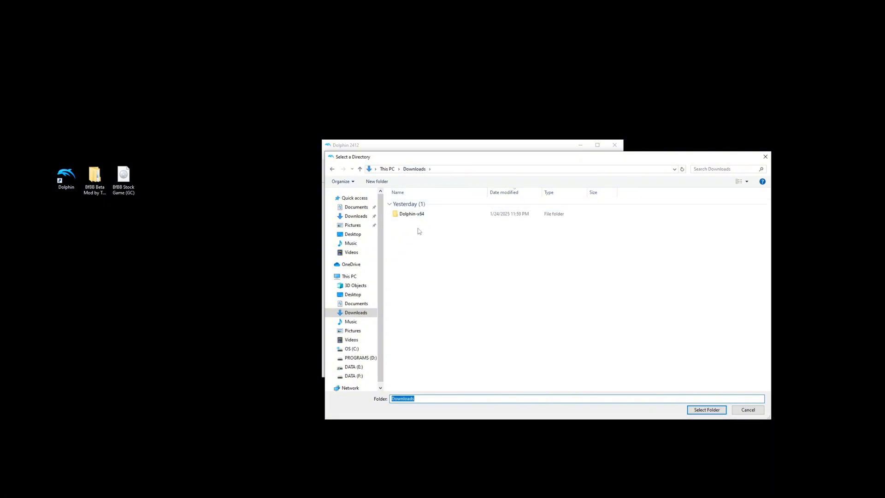
{"action": "left_click", "coordinate": [359, 295]}
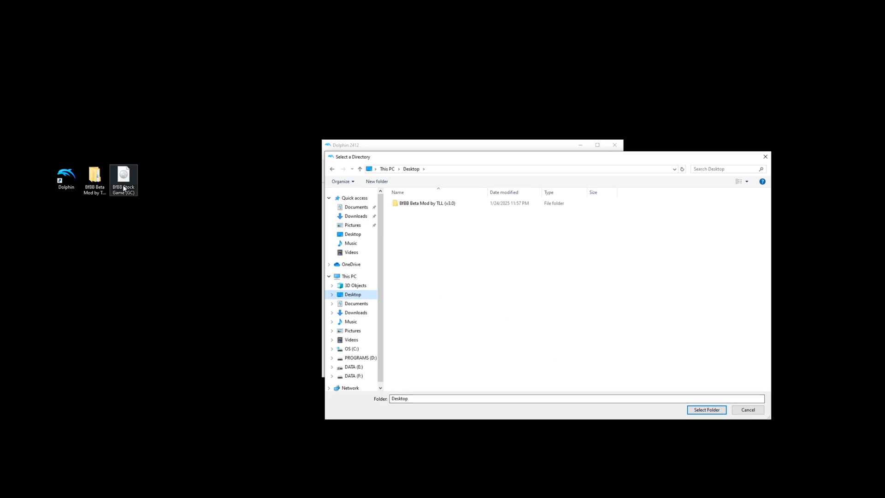
{"action": "left_click", "coordinate": [698, 412]}
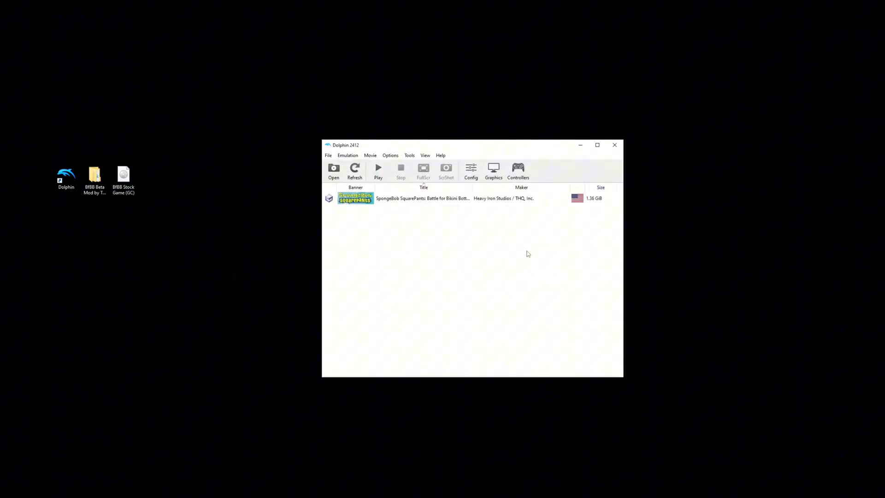
Start extracting the entire disc from the filesystem properties of the SpongeBob Battle for Bikini Bottom game
{"action": "right_click", "coordinate": [401, 202]}
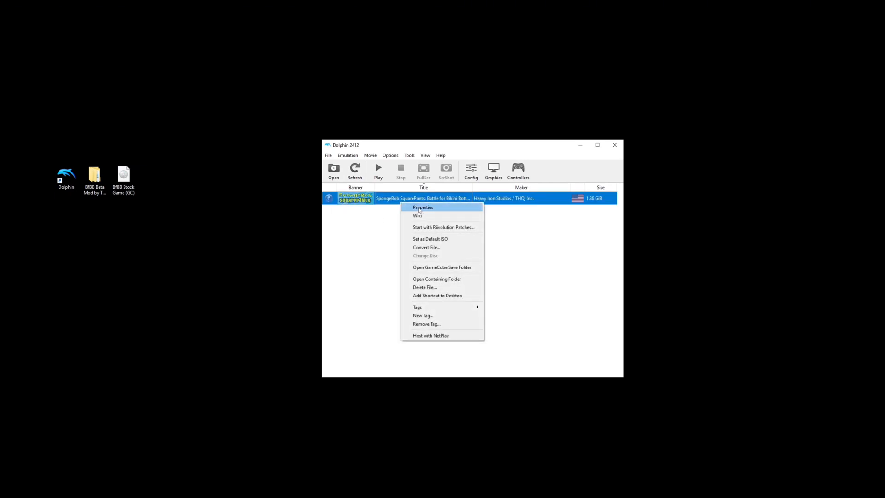
{"action": "left_click", "coordinate": [417, 208]}
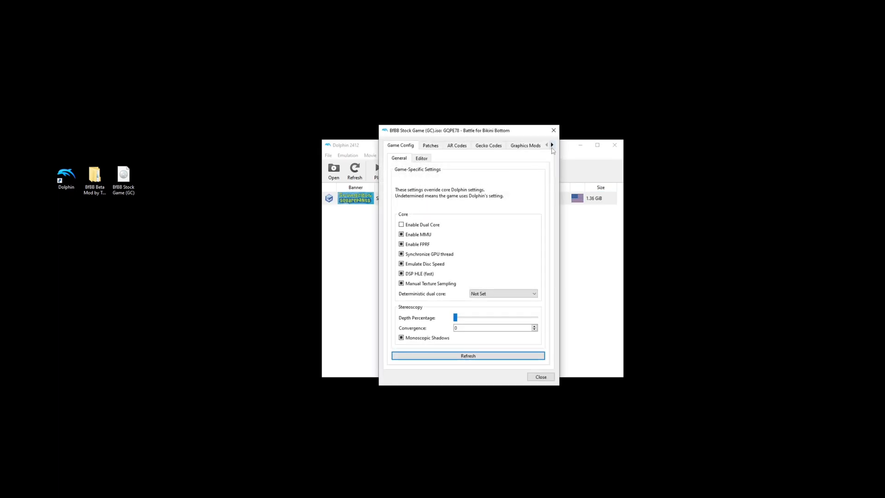
{"action": "left_click", "coordinate": [552, 145]}
{"action": "left_click", "coordinate": [552, 146]}
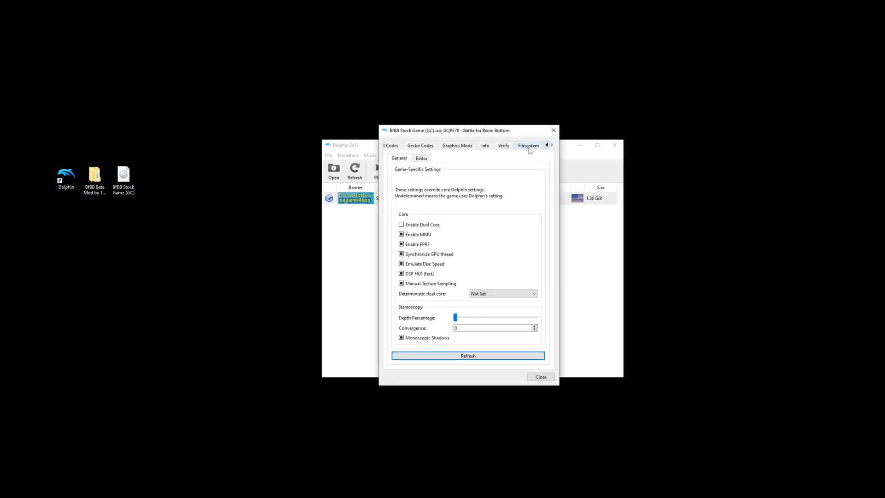
{"action": "left_click", "coordinate": [530, 148]}
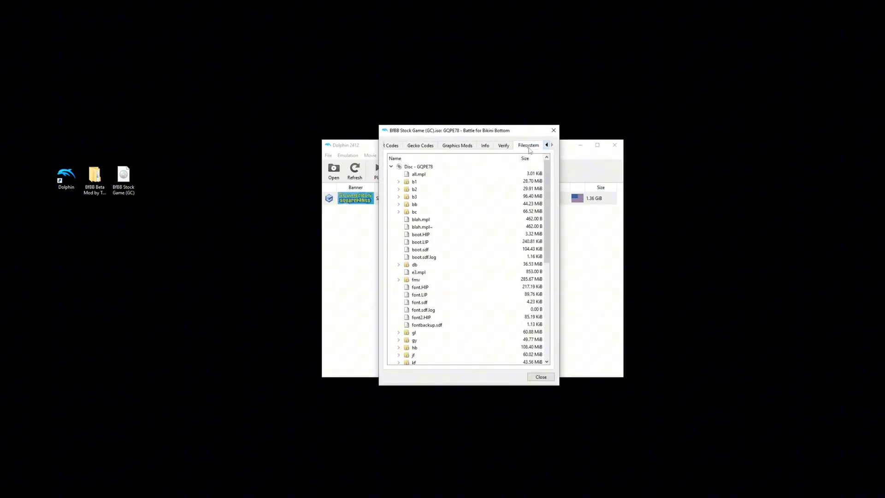
{"action": "right_click", "coordinate": [422, 168]}
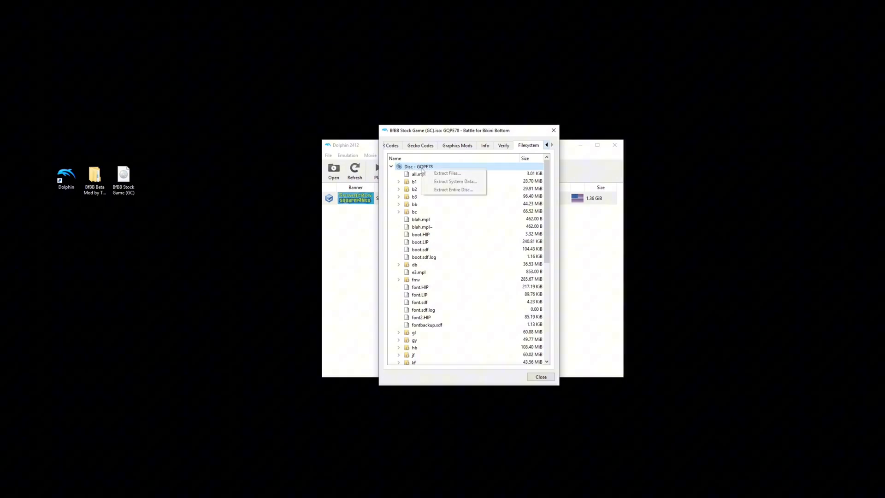
{"action": "left_click", "coordinate": [450, 190]}
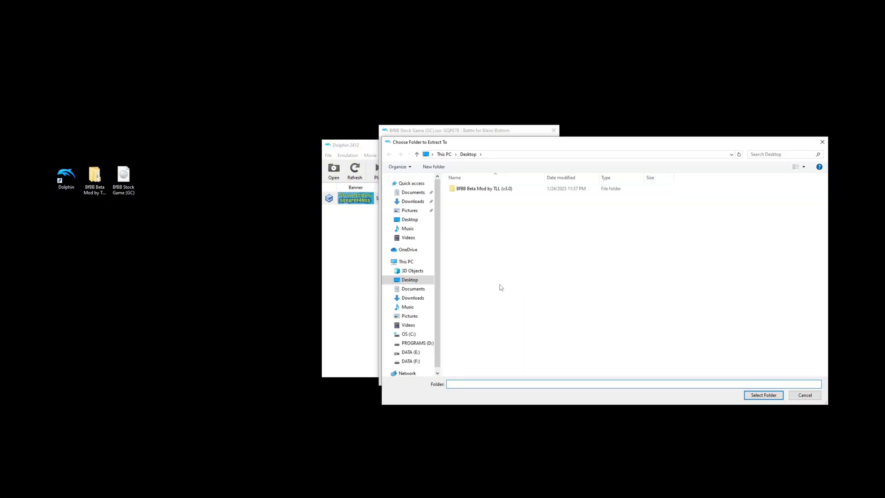
Create a folder named "stock bfbb game files" on the Desktop and extract the disc into it
{"action": "right_click", "coordinate": [502, 254]}
{"action": "mouse_move", "coordinate": [511, 333]}
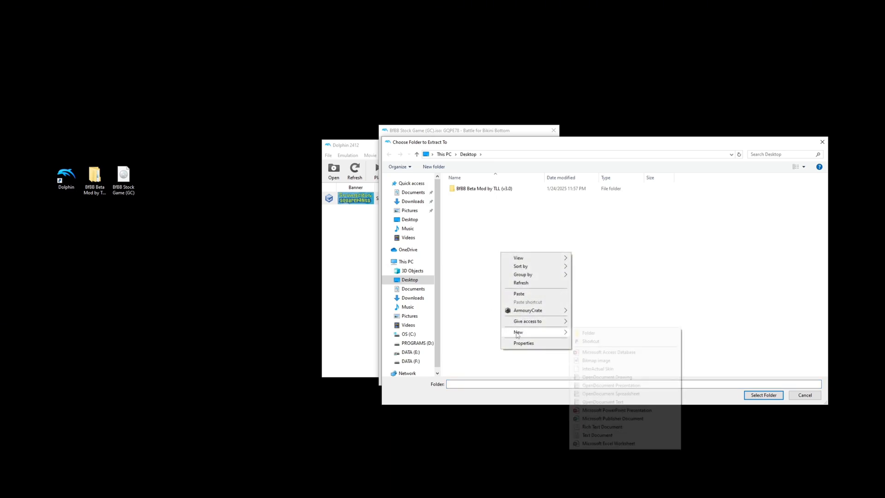
{"action": "left_click", "coordinate": [587, 332]}
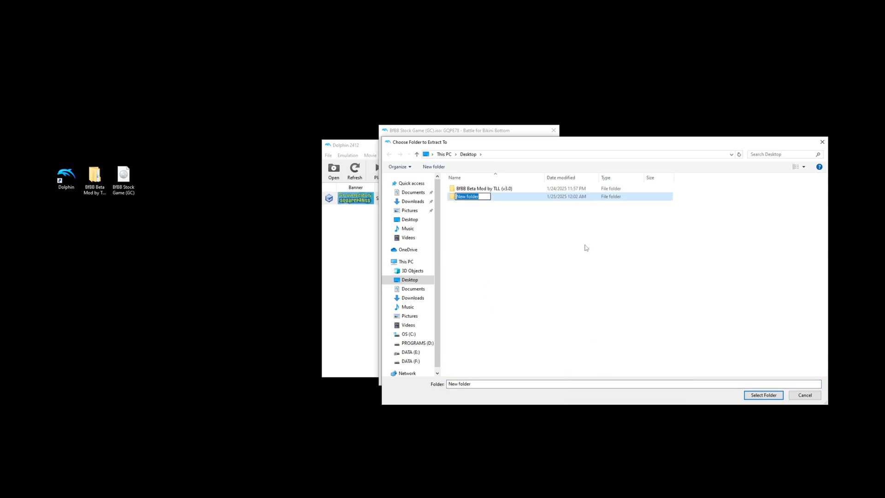
{"action": "type", "text": "stock bfbb game files"}
{"action": "left_click", "coordinate": [556, 207]}
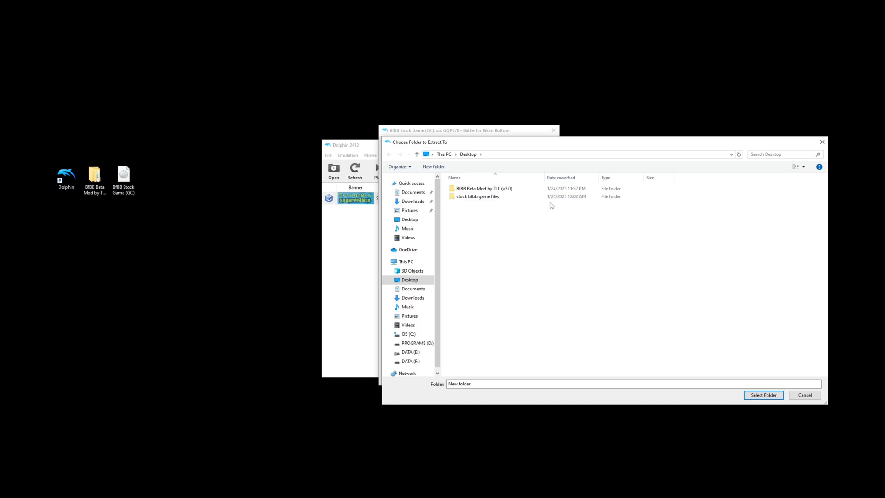
{"action": "double_click", "coordinate": [556, 198]}
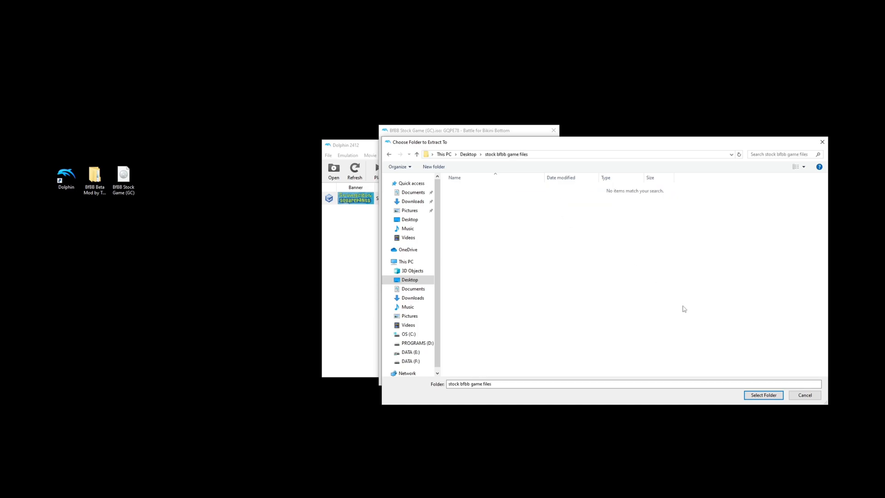
{"action": "left_click", "coordinate": [763, 395]}
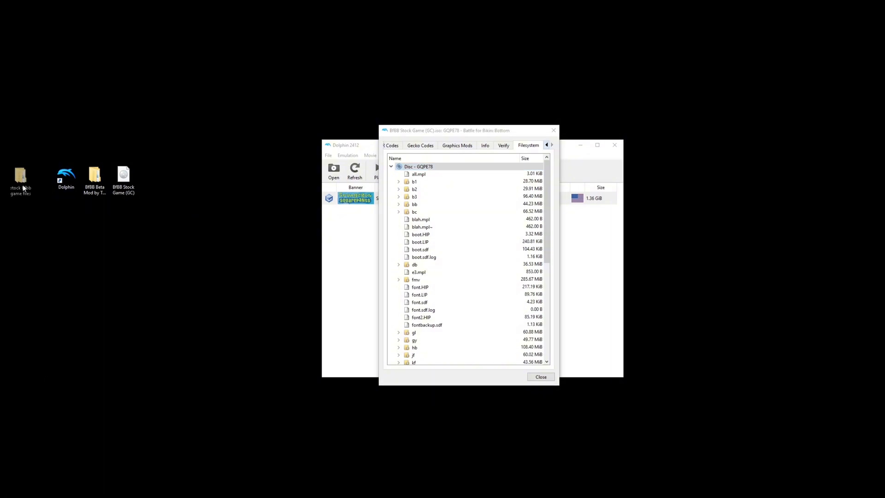
Place the "stock bfbb game files" folder beside the Dolphin shortcut and inspect its sys and files subfolders
{"action": "left_click_drag", "start_coordinate": [21, 182], "coordinate": [41, 180]}
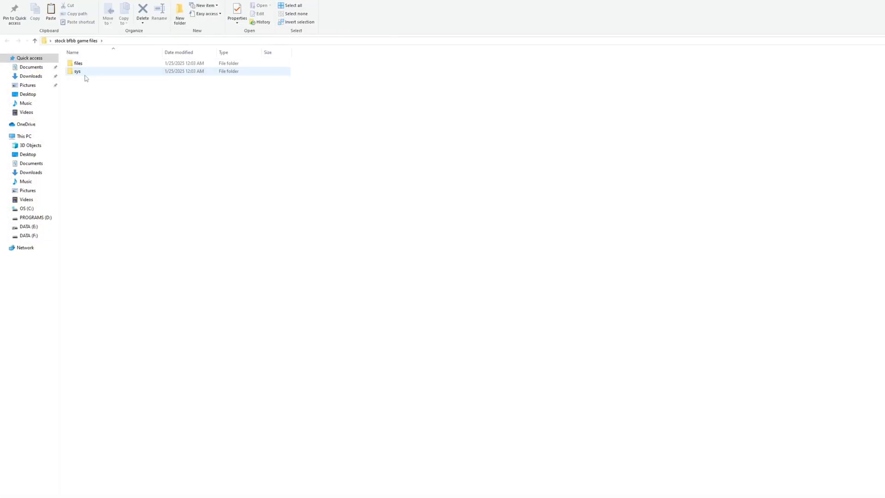
{"action": "double_click", "coordinate": [77, 71]}
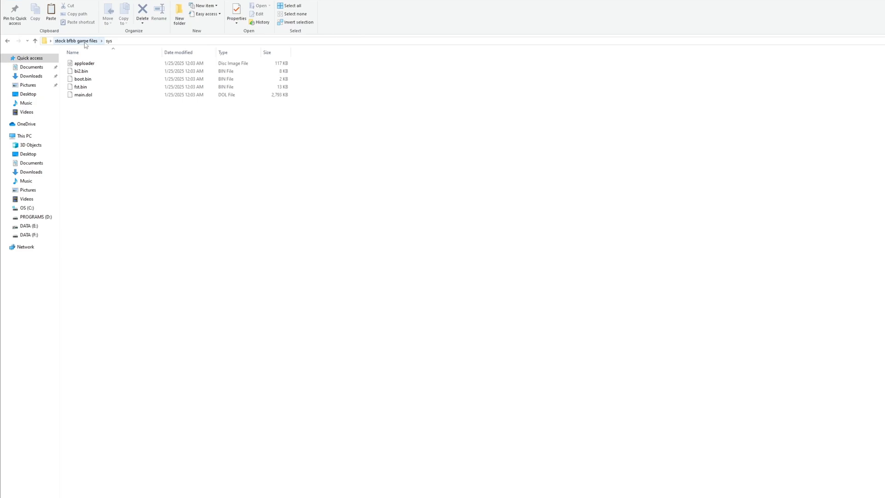
{"action": "left_click", "coordinate": [85, 40]}
{"action": "left_click", "coordinate": [79, 64]}
{"action": "double_click", "coordinate": [79, 63]}
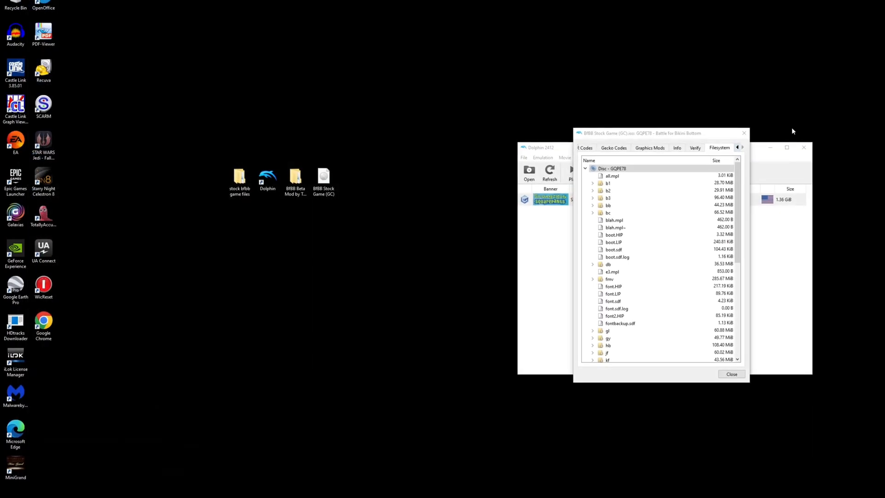
Switch the stock game's properties back to Game Config and close the properties window
{"action": "left_click", "coordinate": [396, 140]}
{"action": "left_click", "coordinate": [384, 141]}
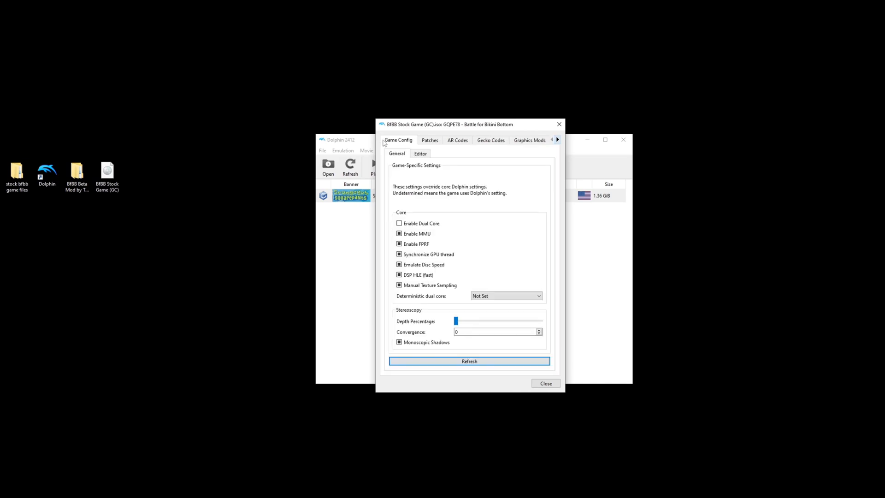
{"action": "left_click", "coordinate": [559, 125]}
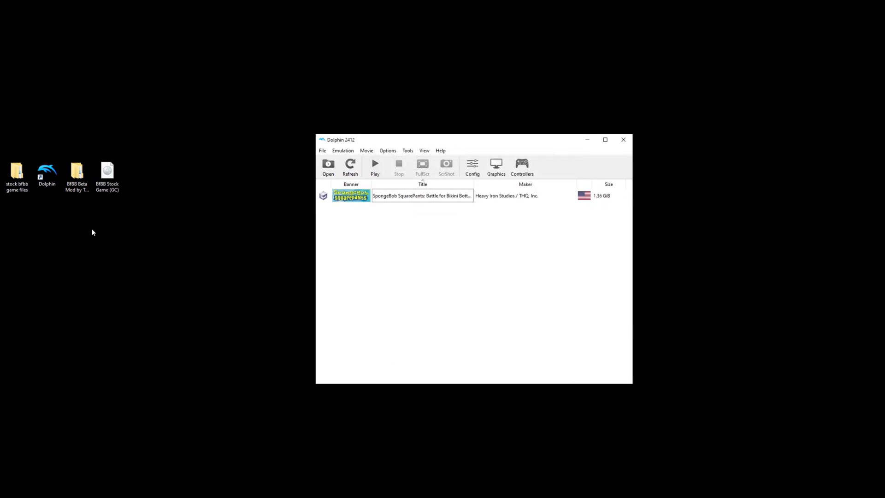
Examine the files and sys subfolders of the "BfBB Beta Mod by TLL (v3.0)" folder
{"action": "double_click", "coordinate": [79, 185]}
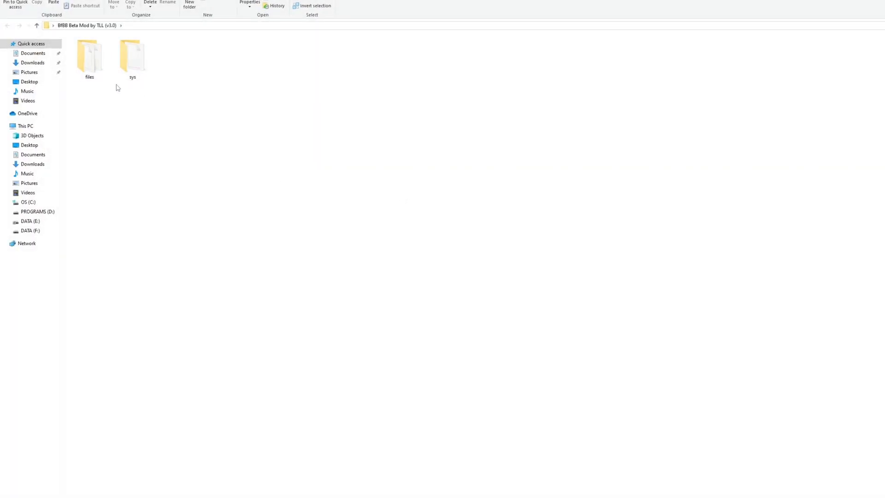
{"action": "double_click", "coordinate": [92, 69]}
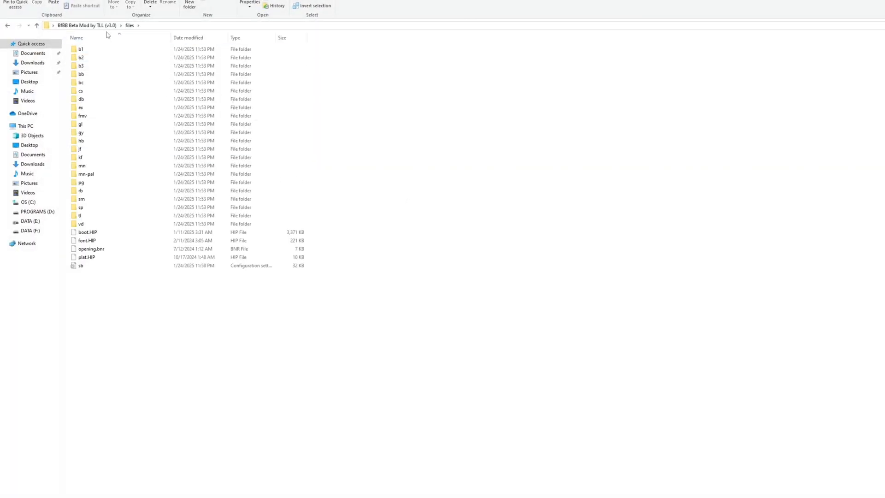
{"action": "left_click", "coordinate": [92, 26]}
{"action": "double_click", "coordinate": [136, 60]}
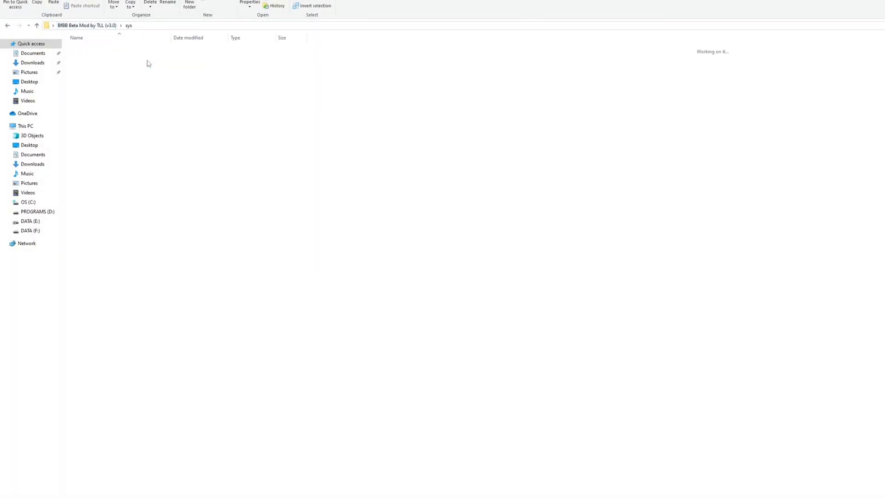
{"action": "left_click", "coordinate": [85, 26]}
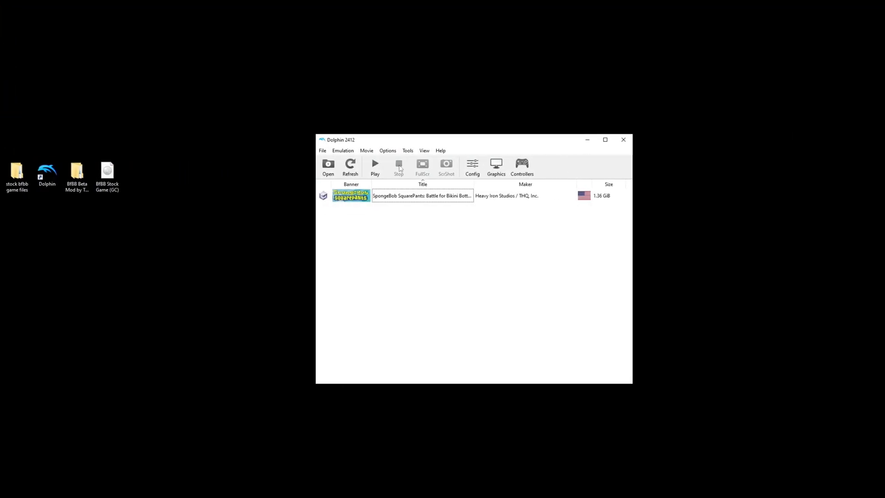
Copy the stock game's files and sys folders into the "BfBB Beta Mod by TLL (v3.0)" folder, skipping files with the same names
{"action": "double_click", "coordinate": [14, 173]}
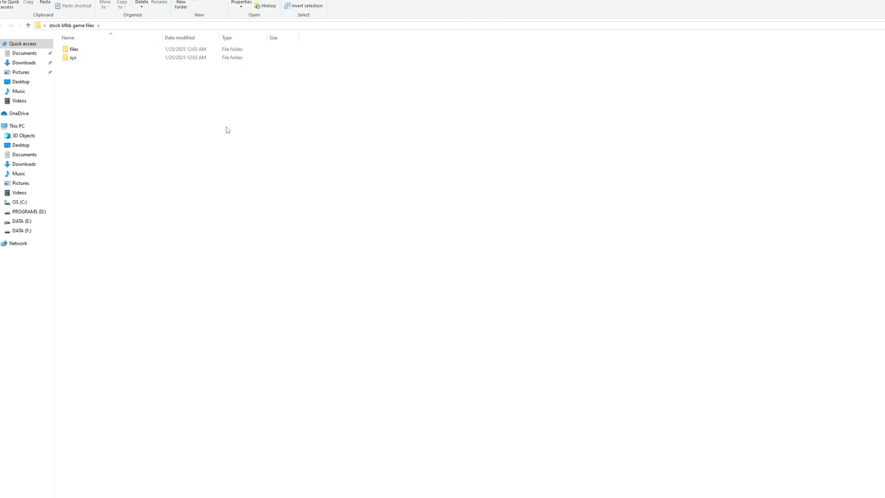
{"action": "key", "text": "ctrl+a"}
{"action": "key", "text": "ctrl+c"}
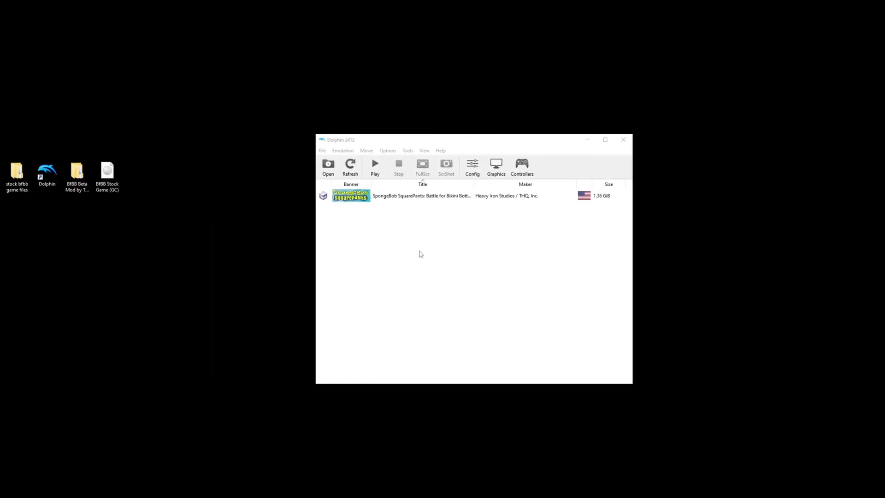
{"action": "left_click", "coordinate": [72, 175]}
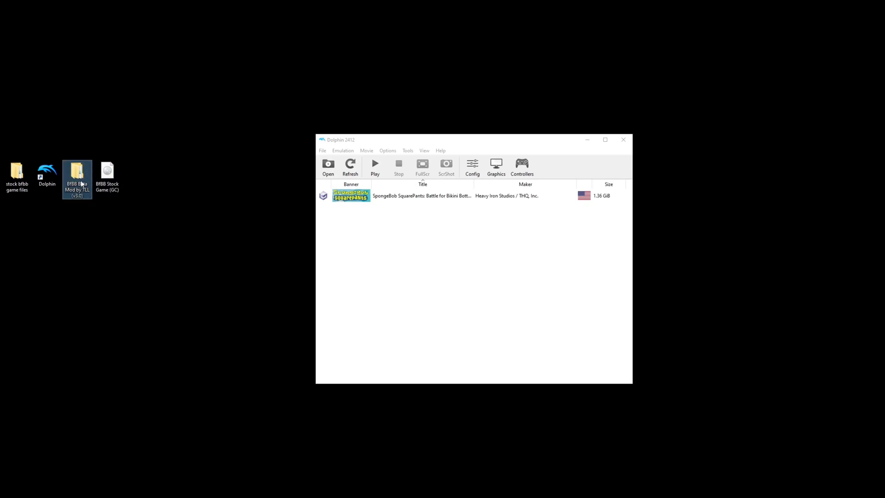
{"action": "double_click", "coordinate": [81, 183]}
{"action": "left_click", "coordinate": [641, 124]}
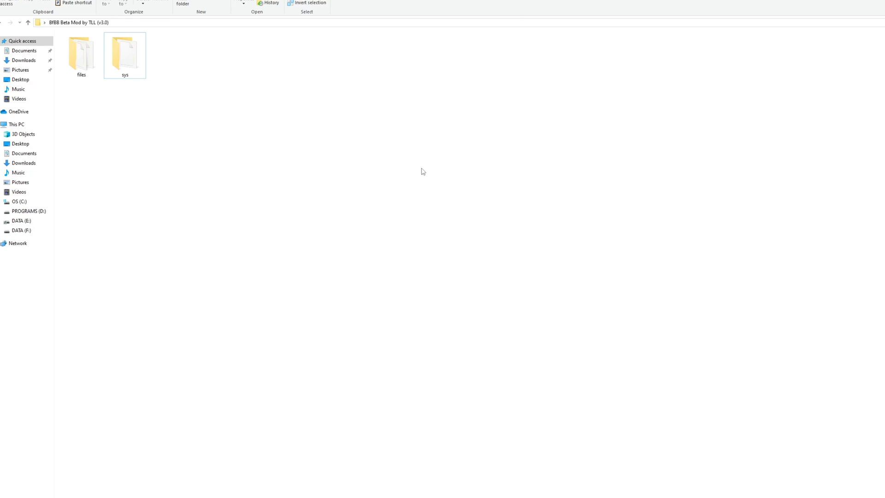
{"action": "key", "text": "ctrl+v"}
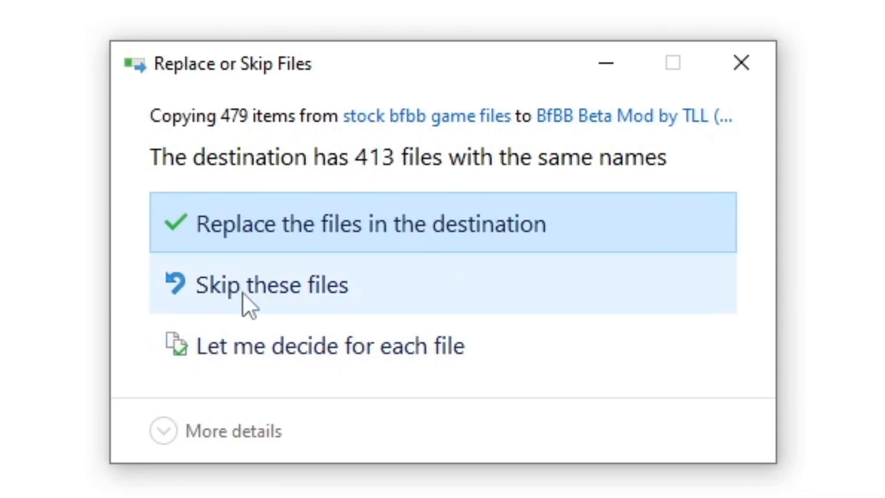
{"action": "left_click", "coordinate": [259, 290]}
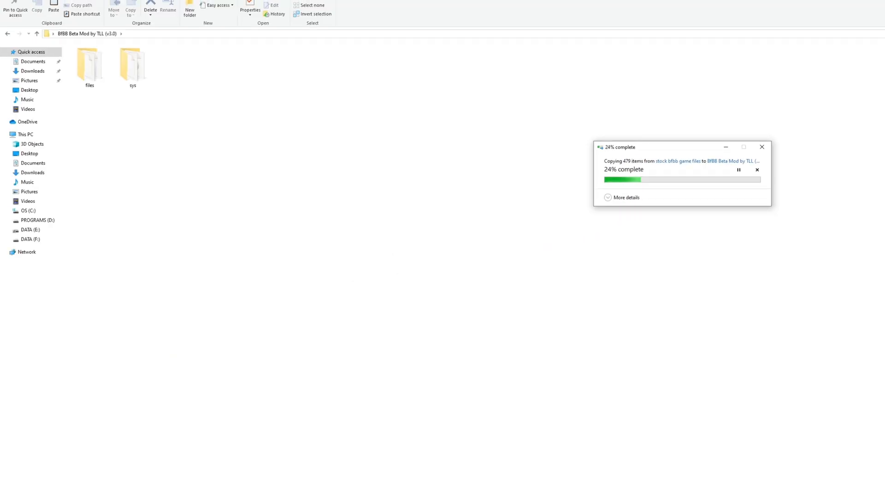
{"action": "left_click", "coordinate": [184, 86]}
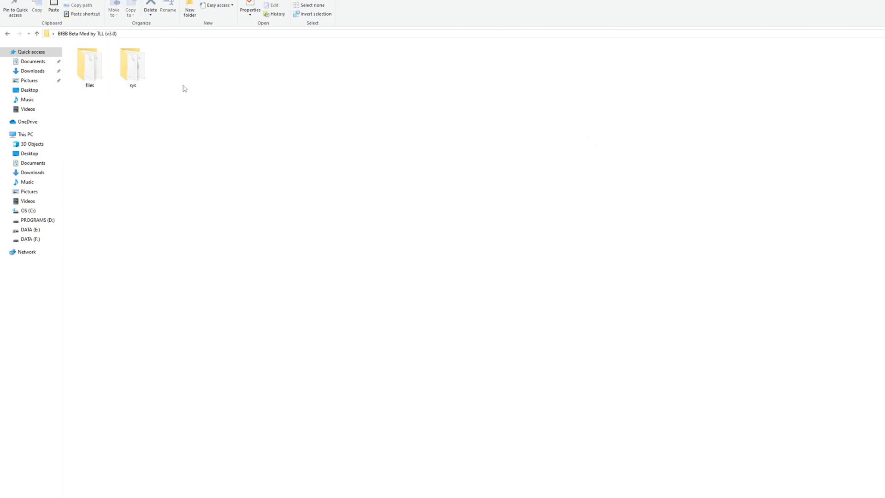
Permanently delete main.dol from the sys subfolder of "BfBB Beta Mod by TLL (v3.0)"
{"action": "double_click", "coordinate": [143, 84]}
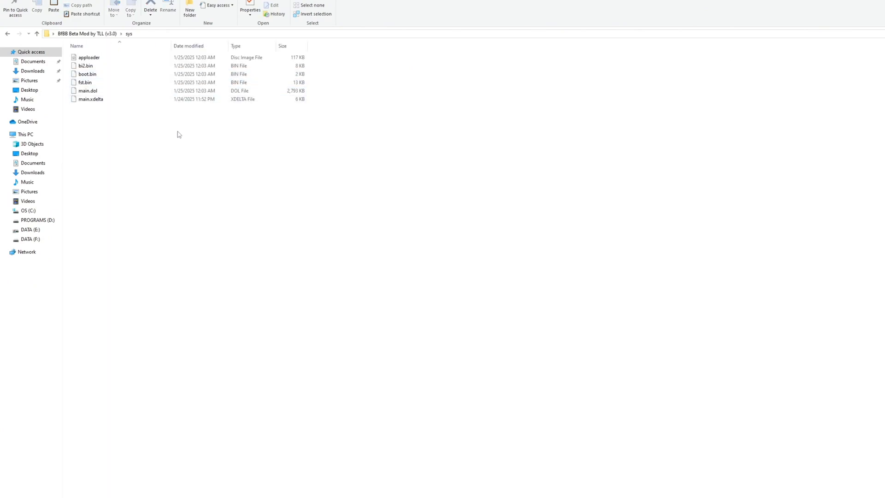
{"action": "left_click", "coordinate": [92, 35]}
{"action": "double_click", "coordinate": [90, 57]}
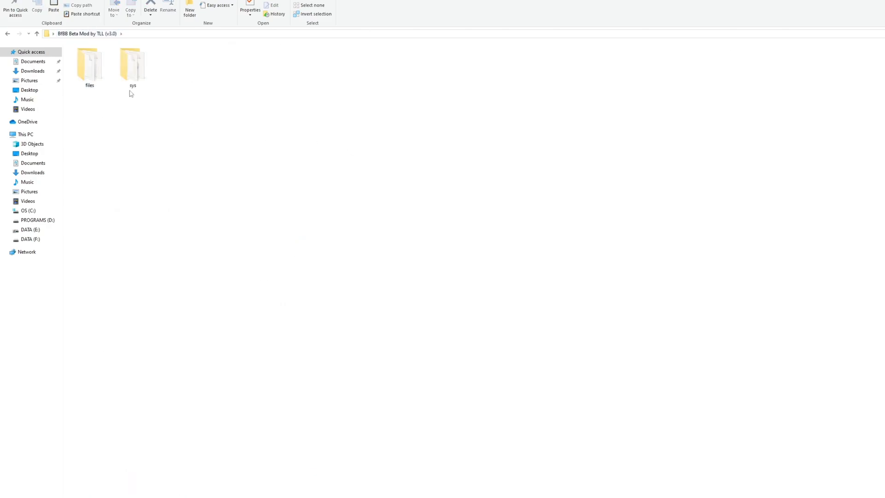
{"action": "double_click", "coordinate": [132, 92]}
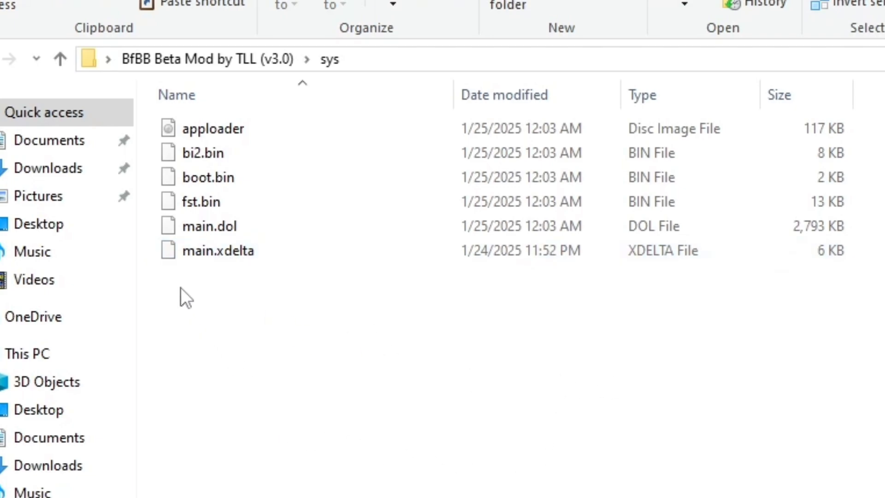
{"action": "left_click", "coordinate": [247, 228]}
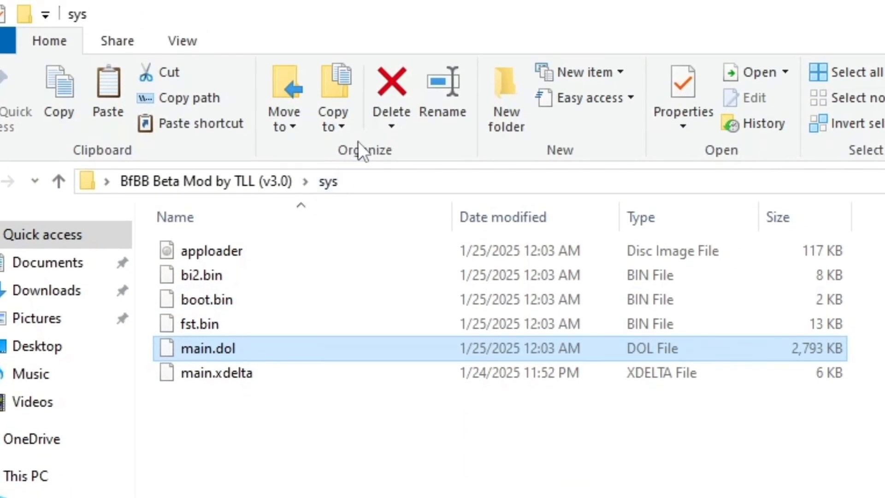
{"action": "left_click", "coordinate": [379, 6]}
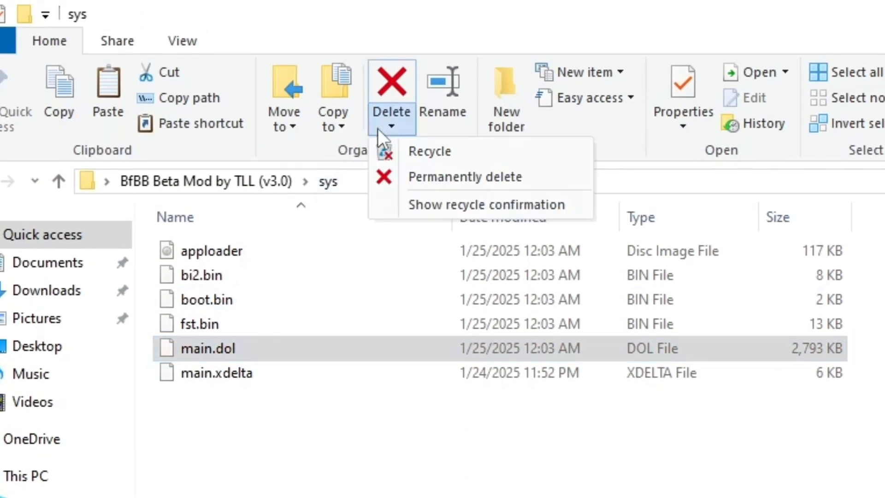
{"action": "left_click", "coordinate": [415, 176]}
{"action": "left_click", "coordinate": [534, 342]}
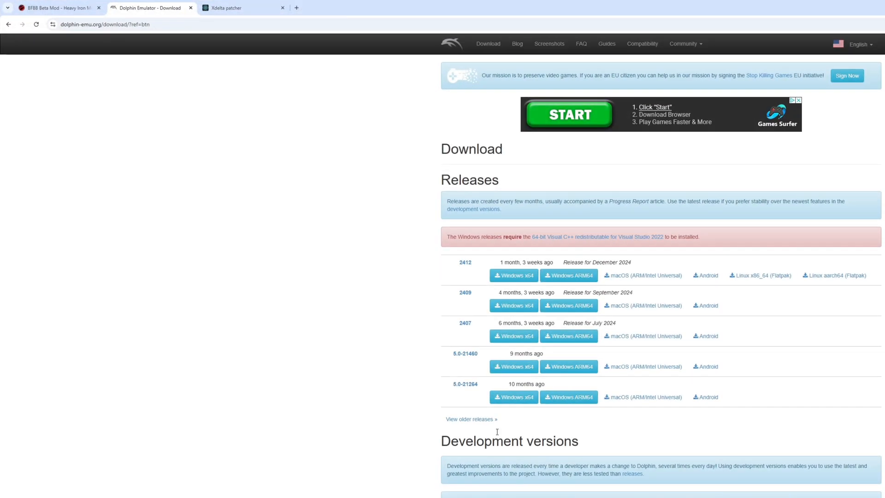
Switch to the Xdelta patcher web page and load main.dol from the stock game's sys folder as the source file
{"action": "left_click", "coordinate": [226, 8]}
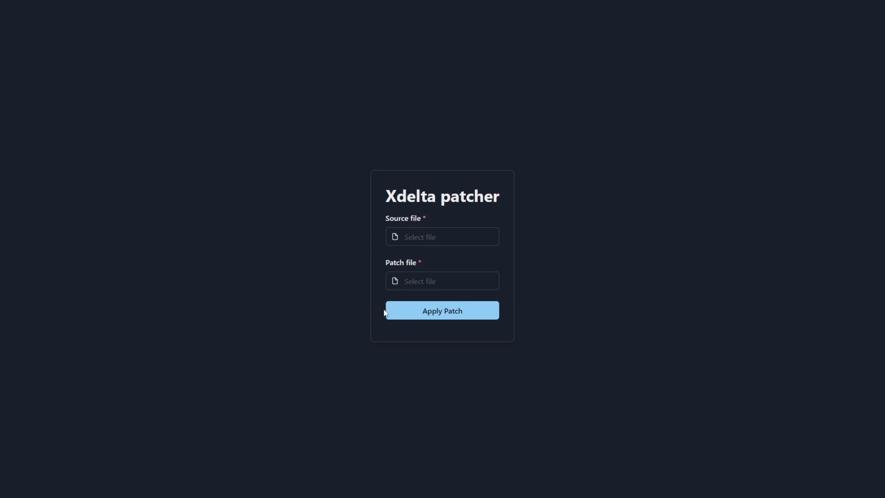
{"action": "left_click", "coordinate": [414, 240]}
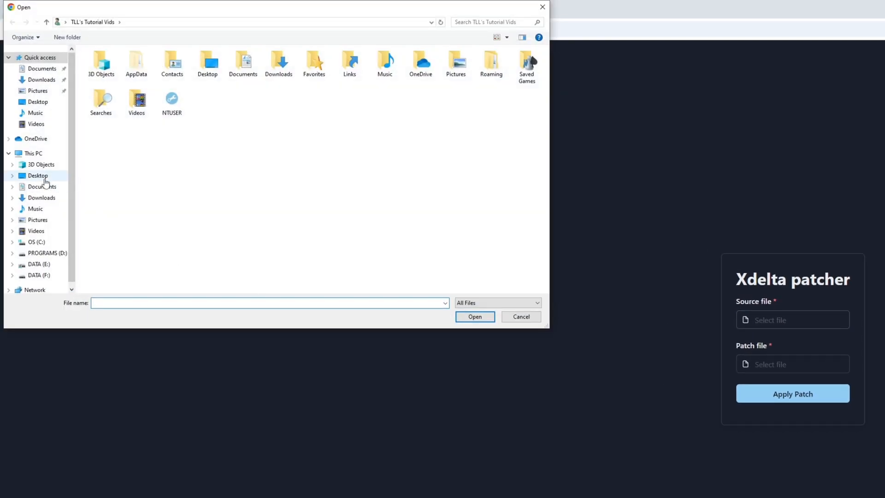
{"action": "left_click", "coordinate": [45, 180]}
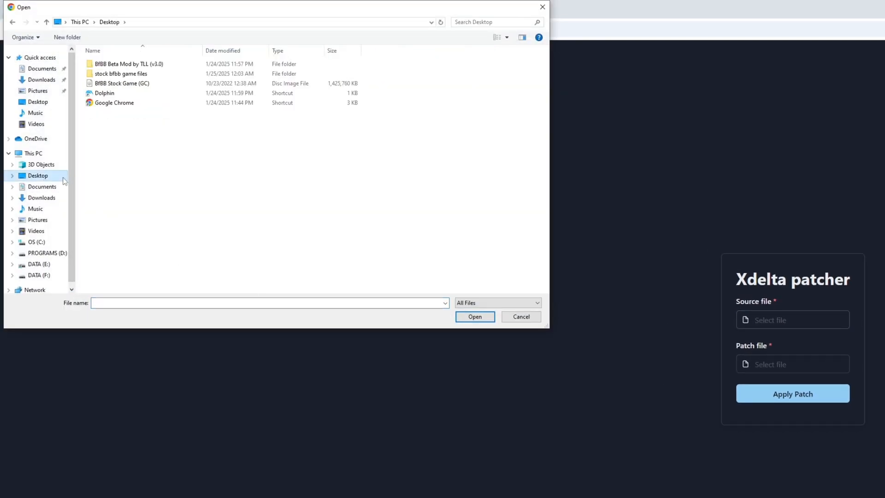
{"action": "left_click", "coordinate": [114, 79]}
{"action": "double_click", "coordinate": [114, 74]}
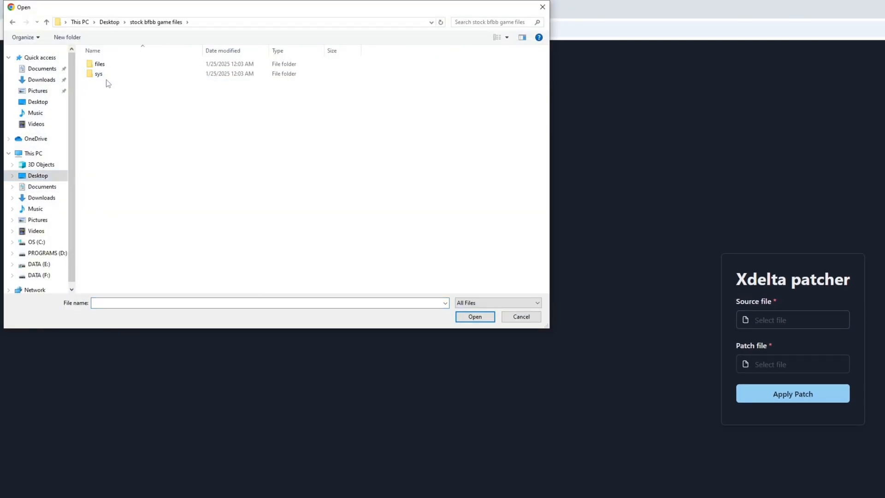
{"action": "double_click", "coordinate": [105, 75]}
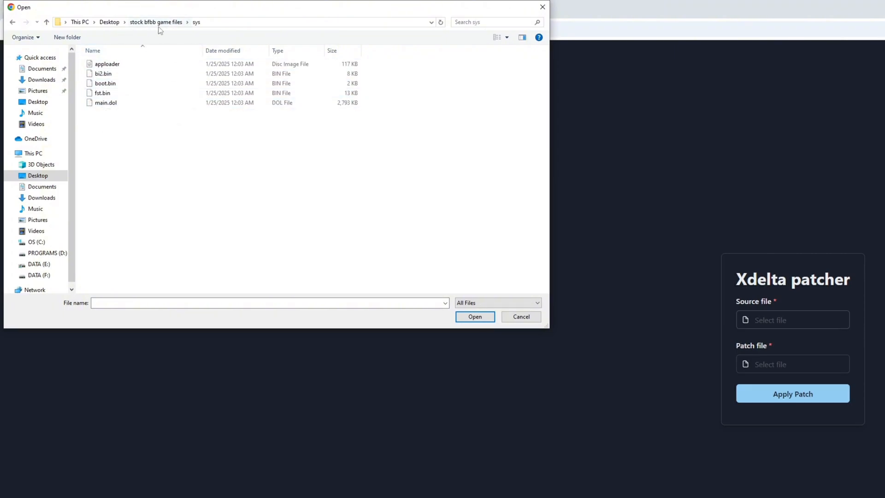
{"action": "double_click", "coordinate": [115, 104]}
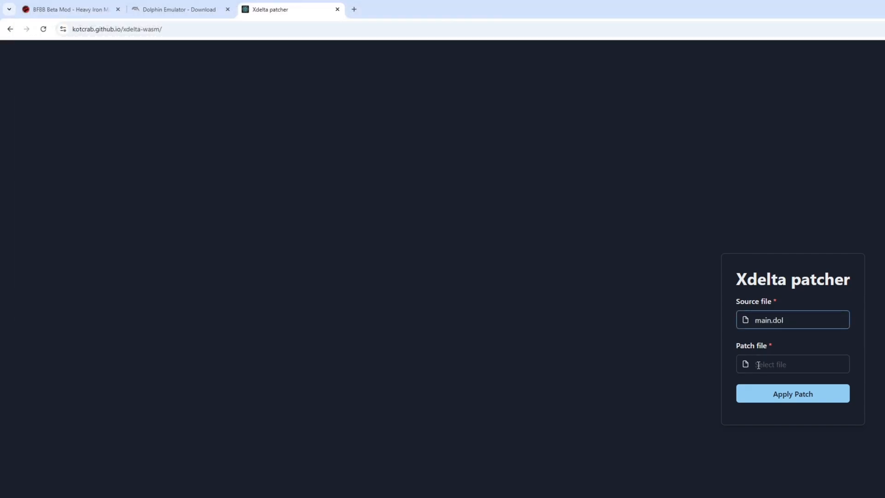
Load main.xdelta from the beta mod's sys folder as the patch file and apply the patch
{"action": "left_click", "coordinate": [759, 364]}
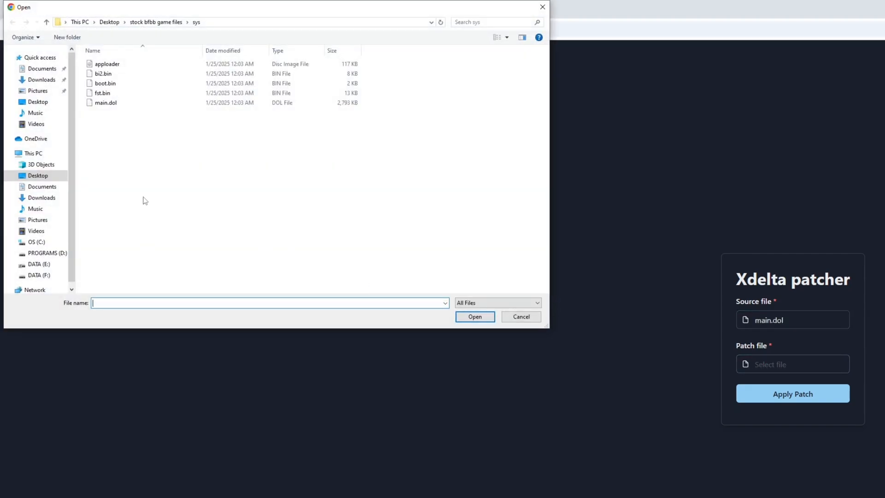
{"action": "left_click", "coordinate": [110, 22]}
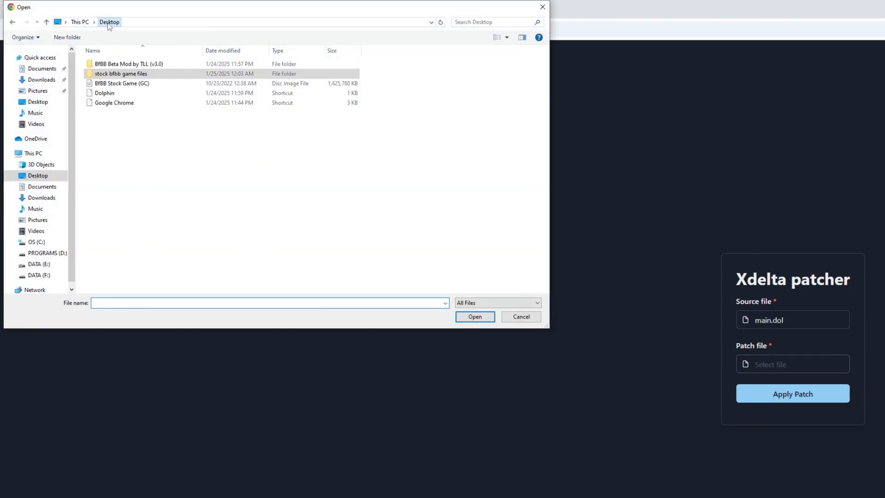
{"action": "double_click", "coordinate": [114, 65]}
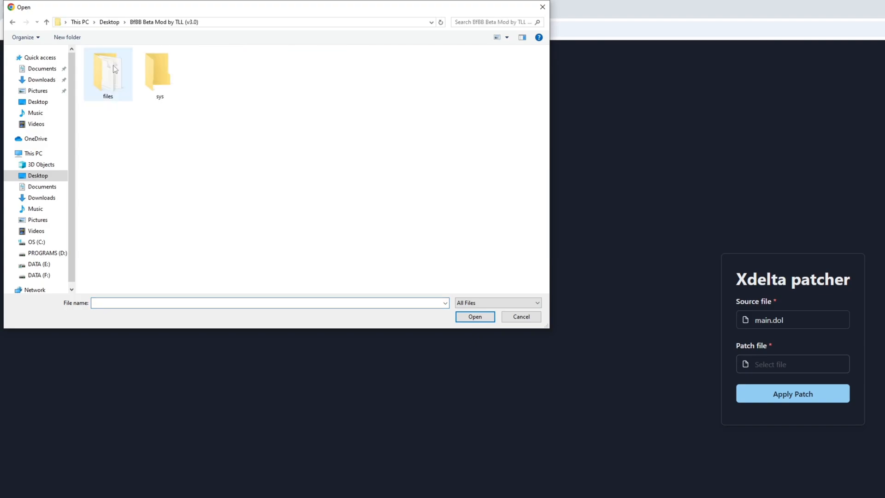
{"action": "double_click", "coordinate": [161, 92]}
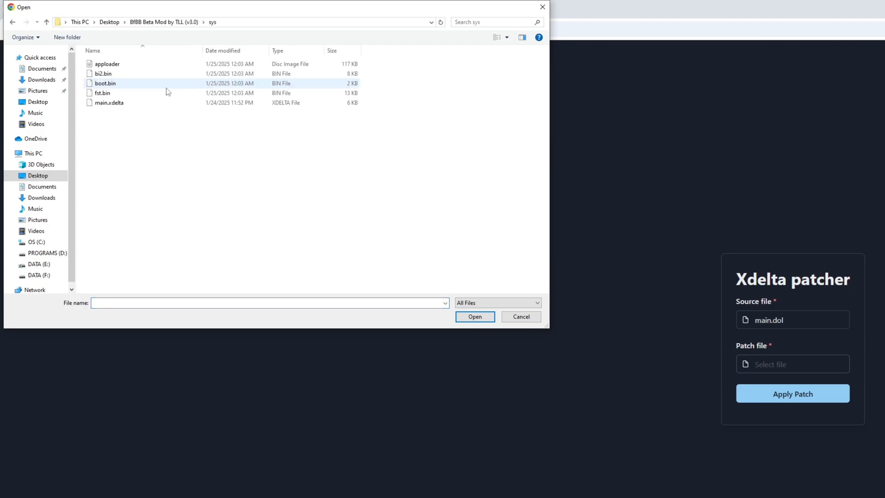
{"action": "double_click", "coordinate": [109, 103]}
{"action": "left_click", "coordinate": [793, 399]}
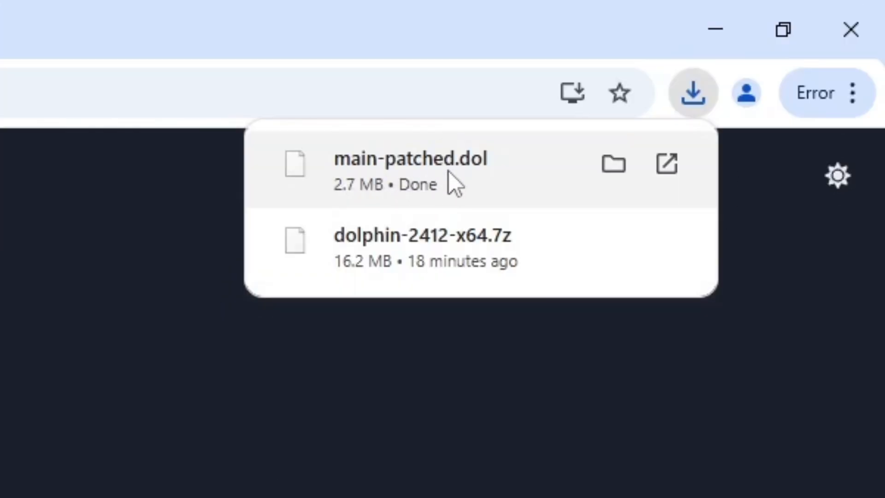
Return to File Explorer and rename main-patched.dol in the Downloads folder as main.dol
{"action": "left_click", "coordinate": [733, 9]}
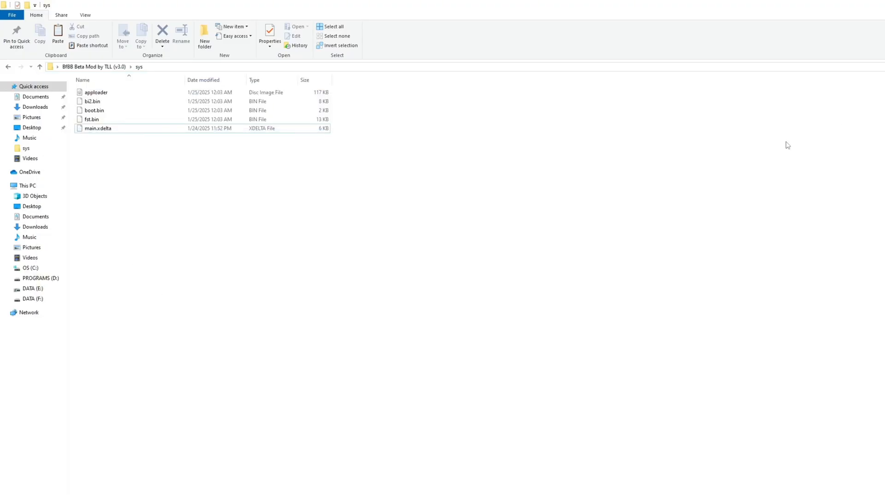
{"action": "left_click", "coordinate": [40, 107]}
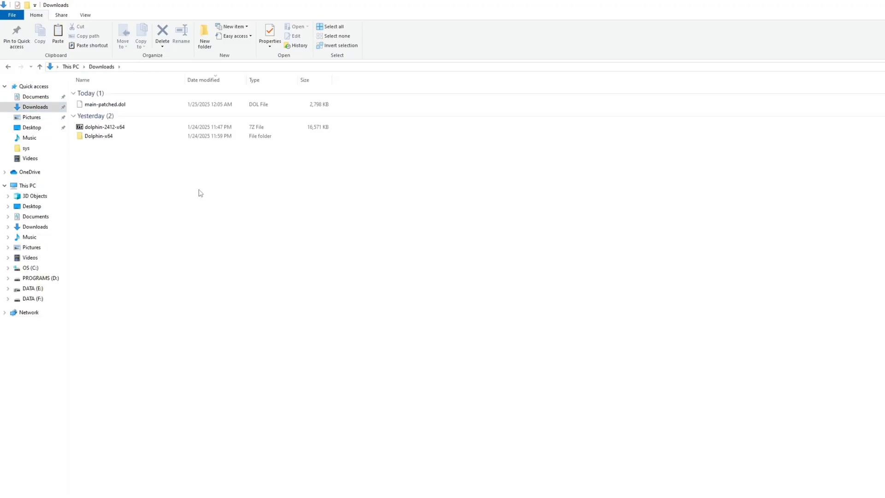
{"action": "right_click", "coordinate": [114, 108]}
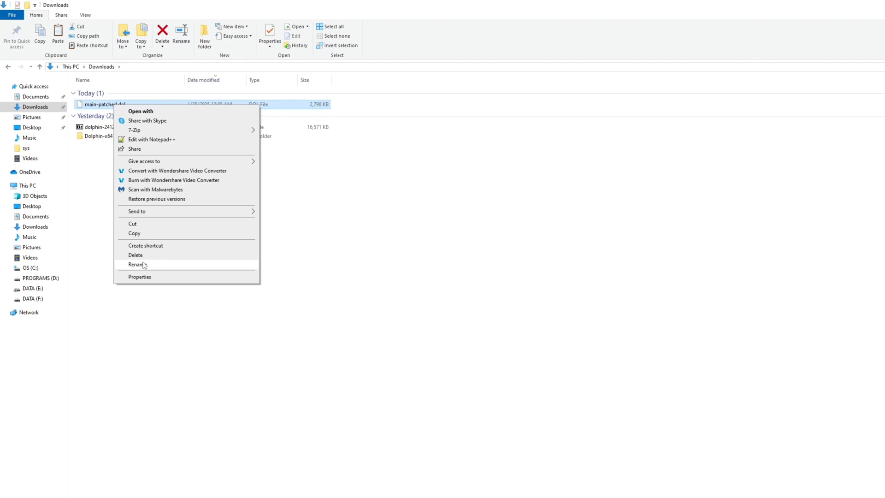
{"action": "left_click", "coordinate": [143, 264]}
{"action": "type", "text": "ma"}
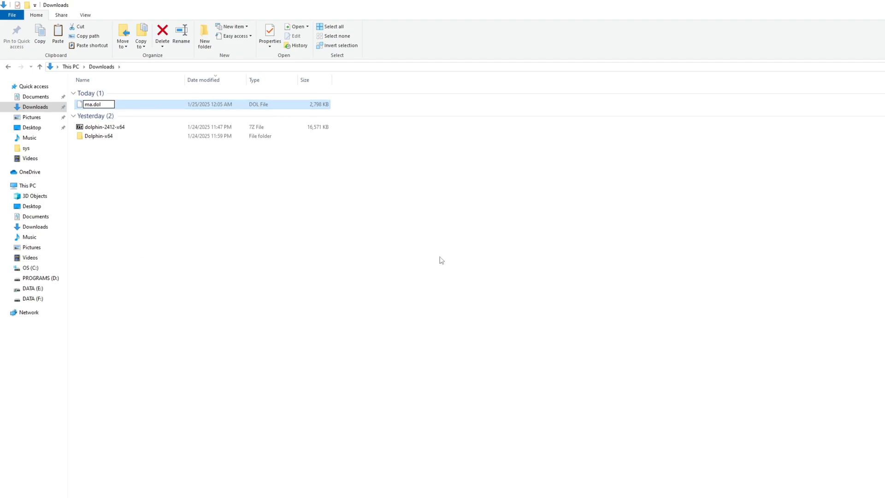
{"action": "type", "text": "in"}
{"action": "key", "text": "Return"}
{"action": "left_click", "coordinate": [441, 261]}
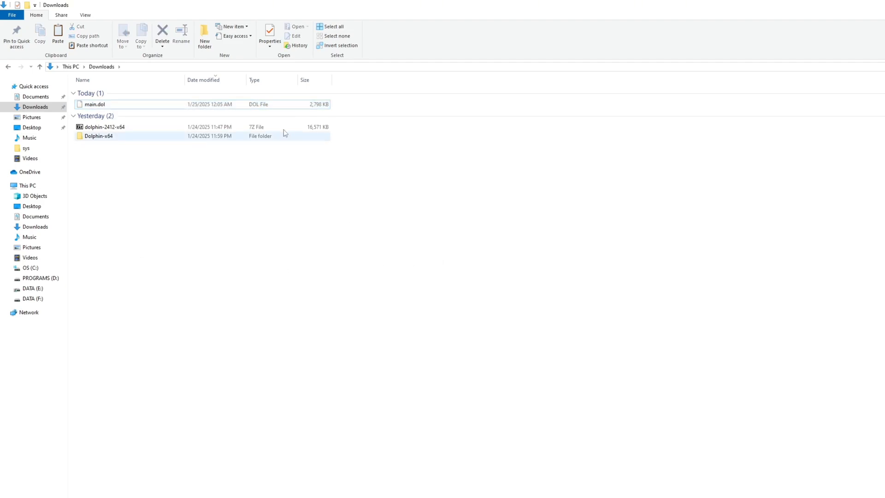
Move the patched main.dol from Downloads into the sys subfolder of "BfBB Beta Mod by TLL (v3.0)"
{"action": "right_click", "coordinate": [276, 106]}
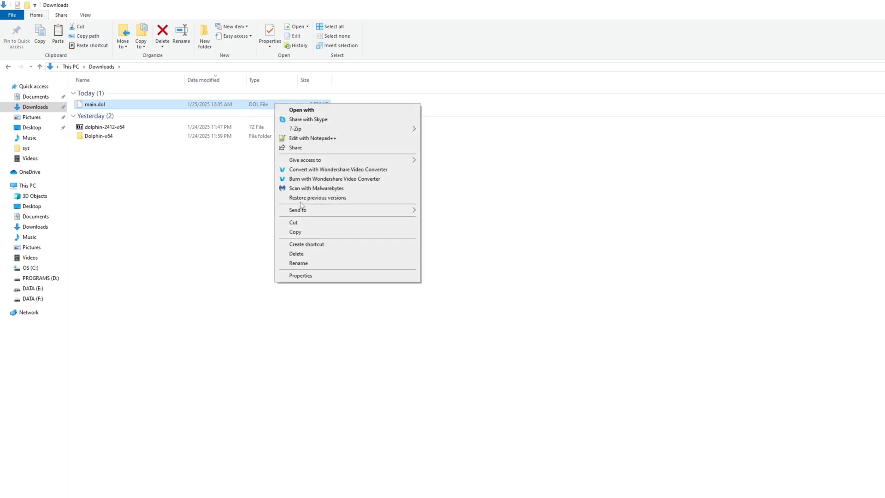
{"action": "left_click", "coordinate": [295, 223]}
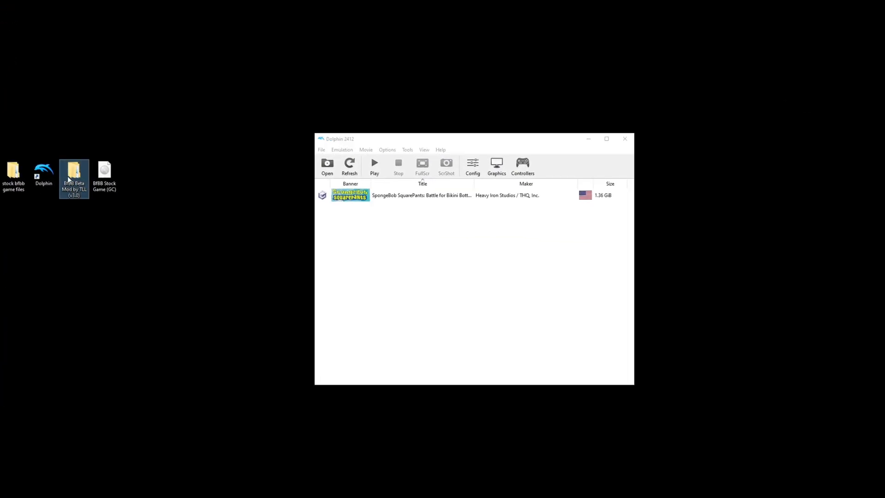
{"action": "double_click", "coordinate": [69, 178]}
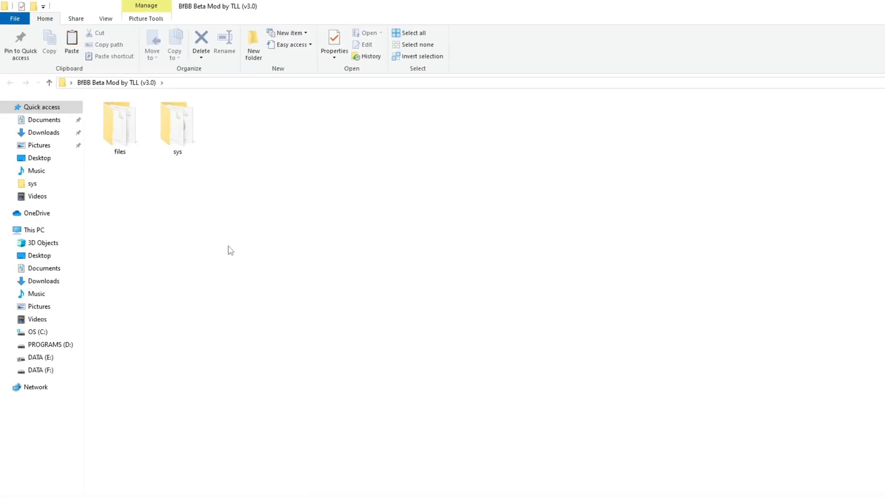
{"action": "double_click", "coordinate": [169, 148]}
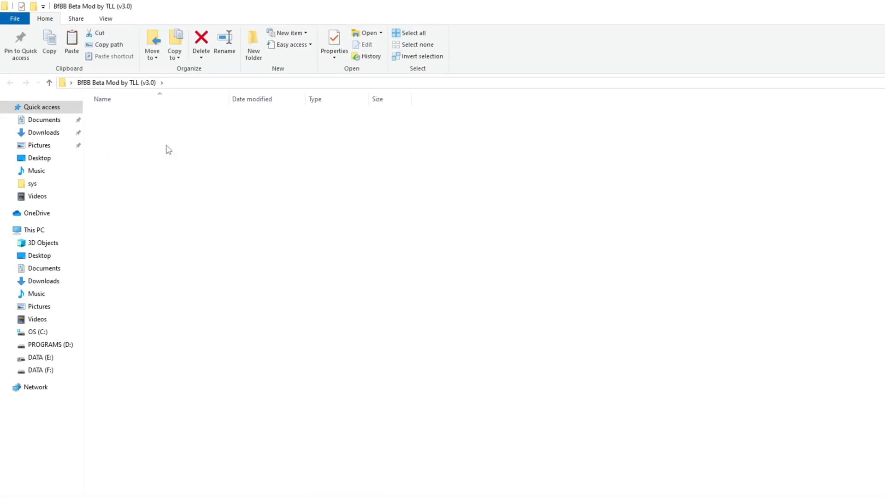
{"action": "right_click", "coordinate": [167, 214]}
{"action": "left_click", "coordinate": [190, 283]}
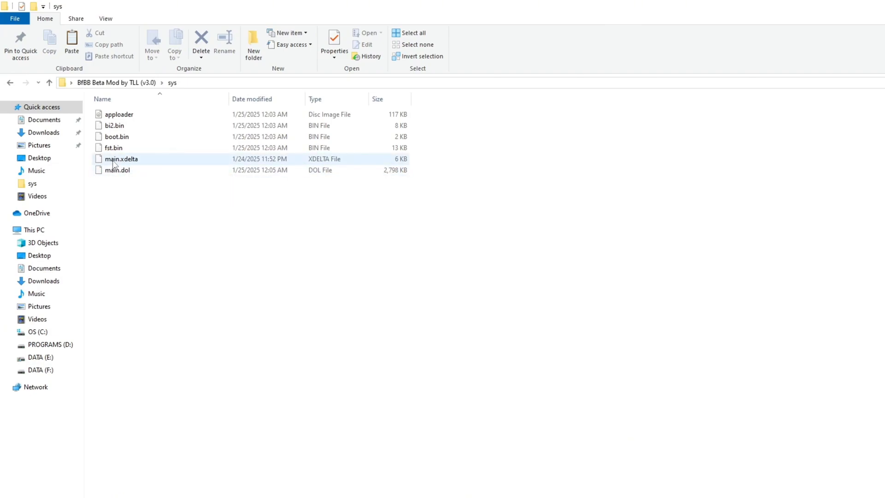
Delete main.xdelta from the sys subfolder of "BfBB Beta Mod by TLL (v3.0)"
{"action": "left_click", "coordinate": [229, 159]}
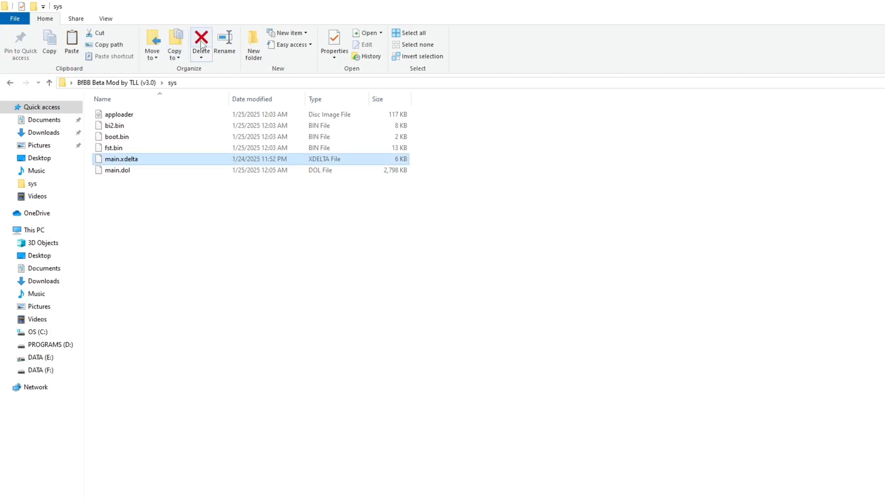
{"action": "left_click", "coordinate": [201, 45]}
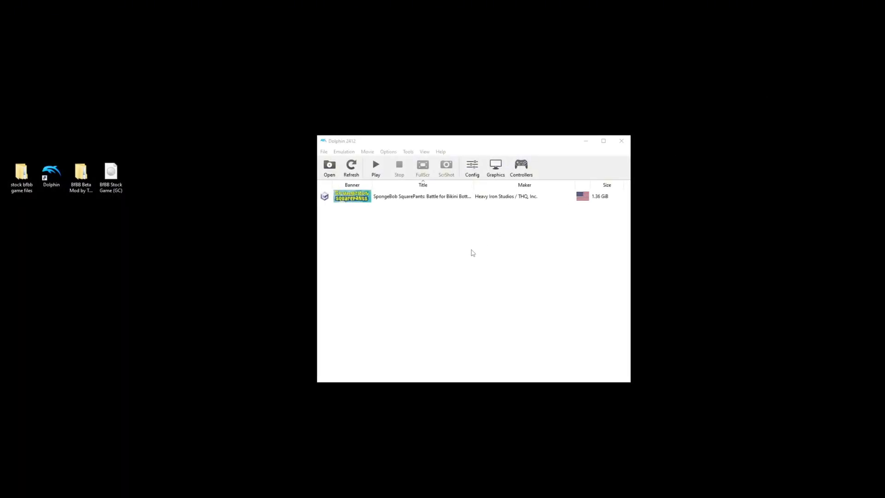
Switch to Dolphin and add the sys subfolder of "BfBB Beta Mod by TLL (v3.0)" on the Desktop as a game folder in the path settings
{"action": "left_click", "coordinate": [472, 253]}
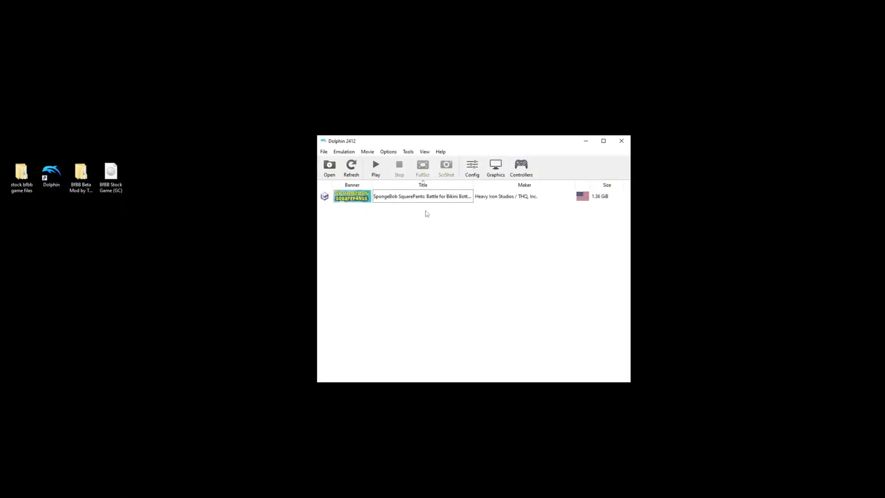
{"action": "left_click", "coordinate": [472, 173]}
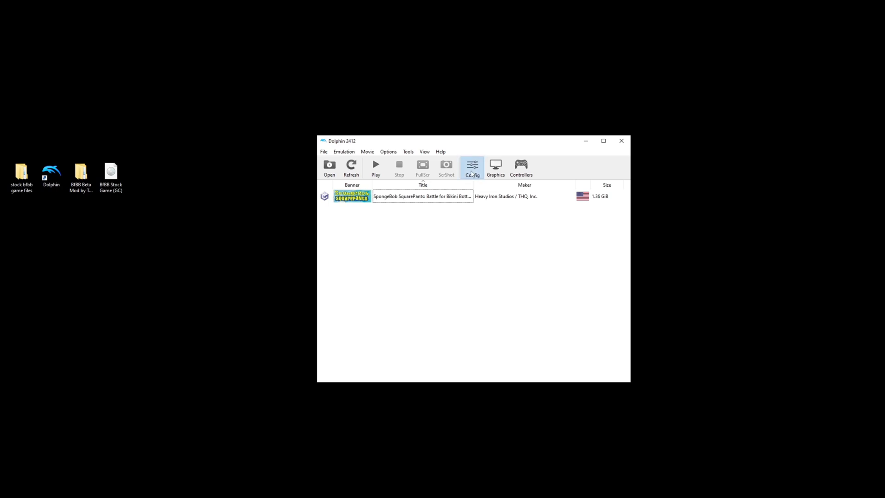
{"action": "left_click", "coordinate": [458, 109]}
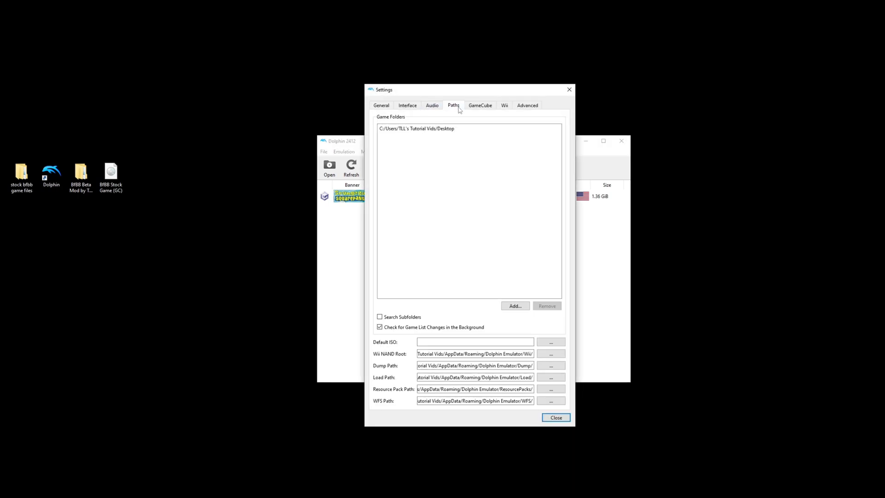
{"action": "left_click", "coordinate": [513, 306]}
{"action": "left_click", "coordinate": [396, 254]}
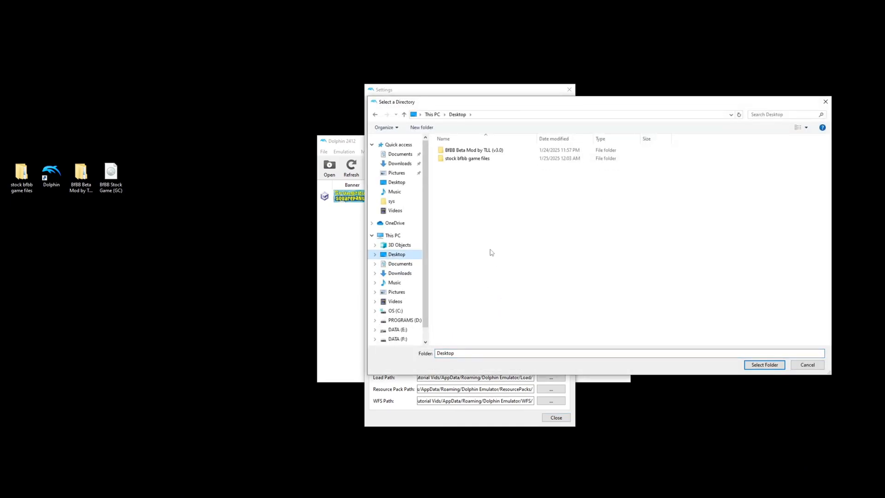
{"action": "double_click", "coordinate": [475, 154]}
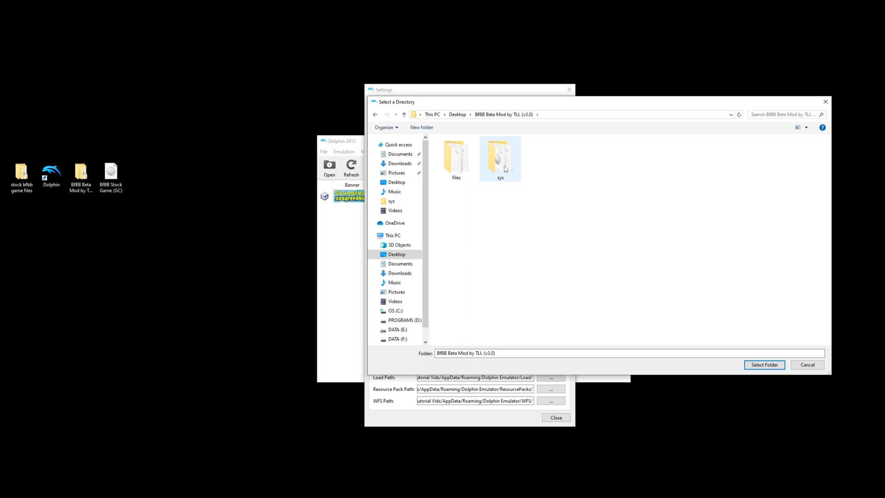
{"action": "double_click", "coordinate": [506, 169]}
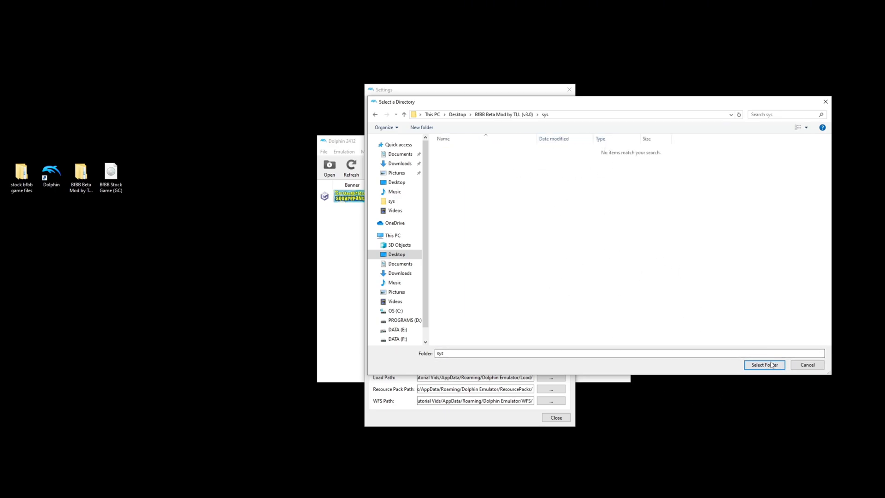
{"action": "left_click", "coordinate": [773, 365]}
{"action": "left_click", "coordinate": [381, 106]}
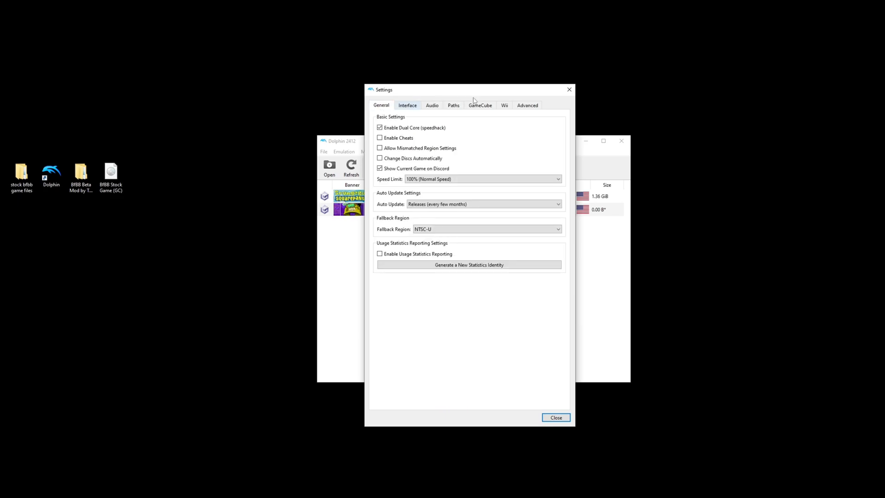
{"action": "left_click", "coordinate": [569, 89]}
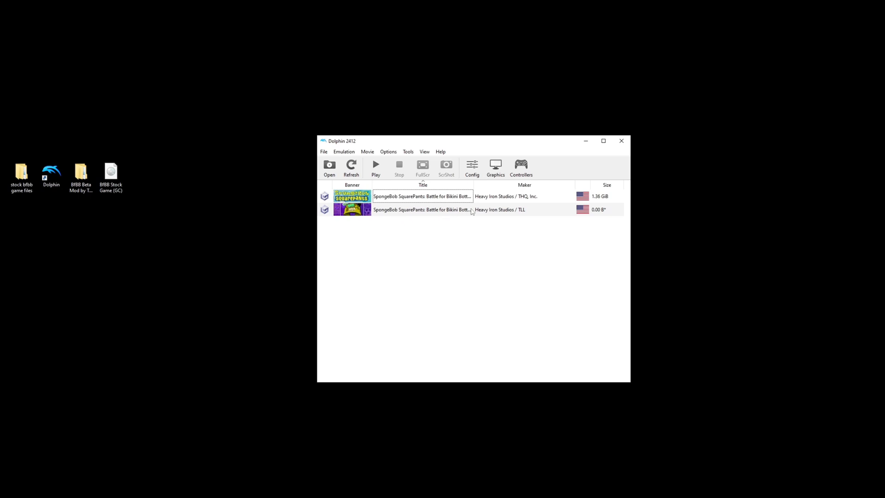
{"action": "double_click", "coordinate": [80, 175]}
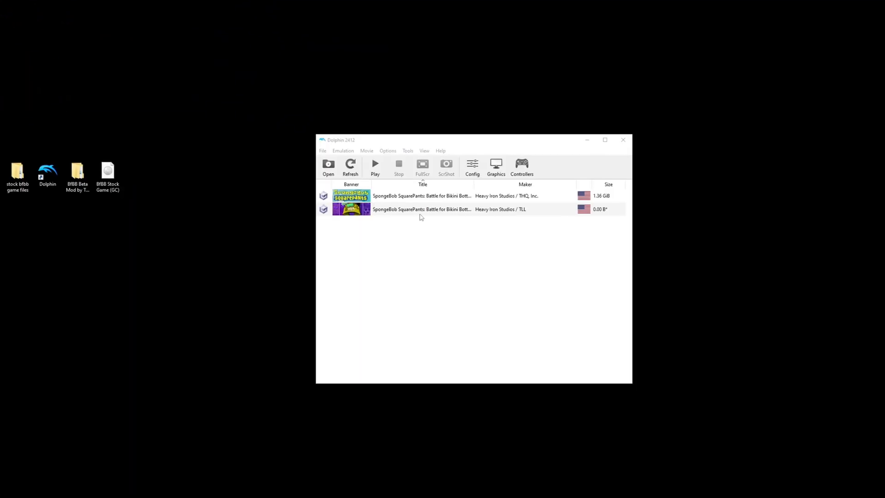
Convert the game made by Heavy Iron Studios / TLL to ISO format, saving it on the Desktop as "BfBB Beta Mod ISO"
{"action": "left_click", "coordinate": [365, 211]}
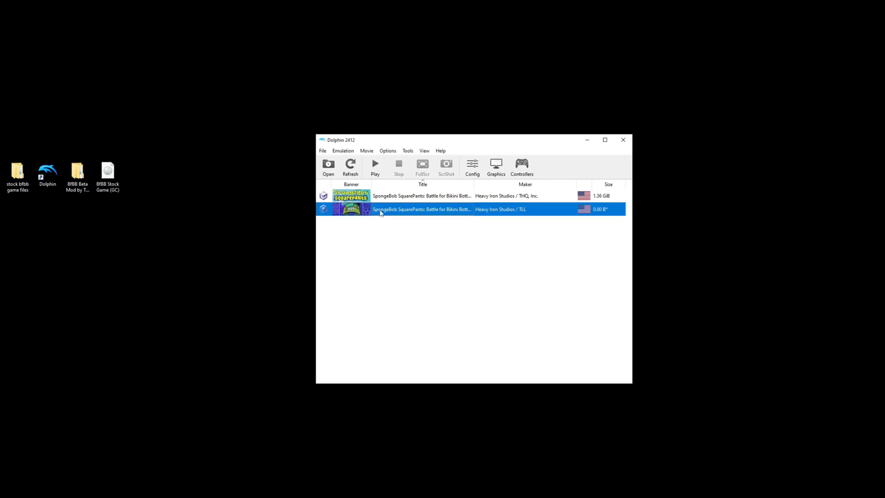
{"action": "right_click", "coordinate": [400, 213]}
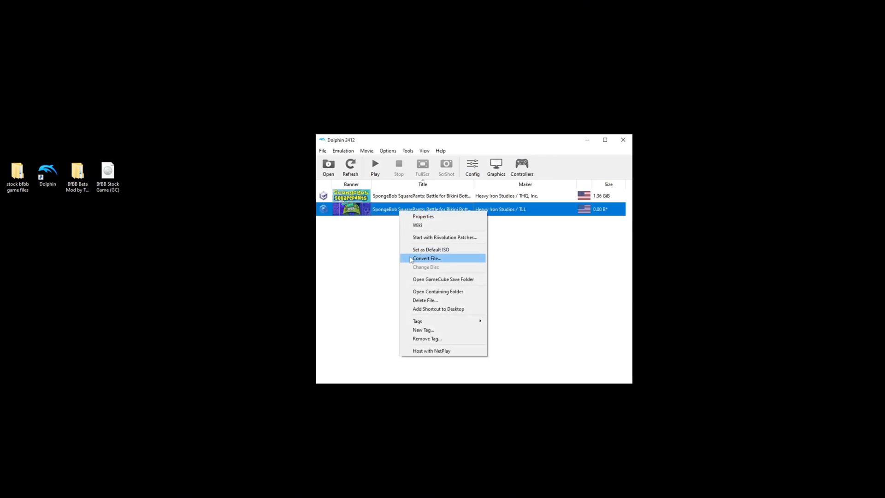
{"action": "left_click", "coordinate": [417, 259]}
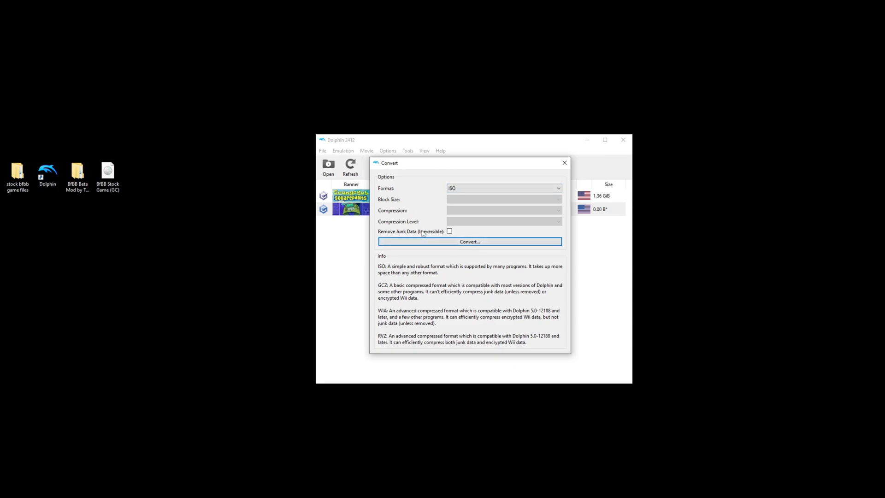
{"action": "left_click", "coordinate": [470, 247]}
{"action": "left_click", "coordinate": [408, 305]}
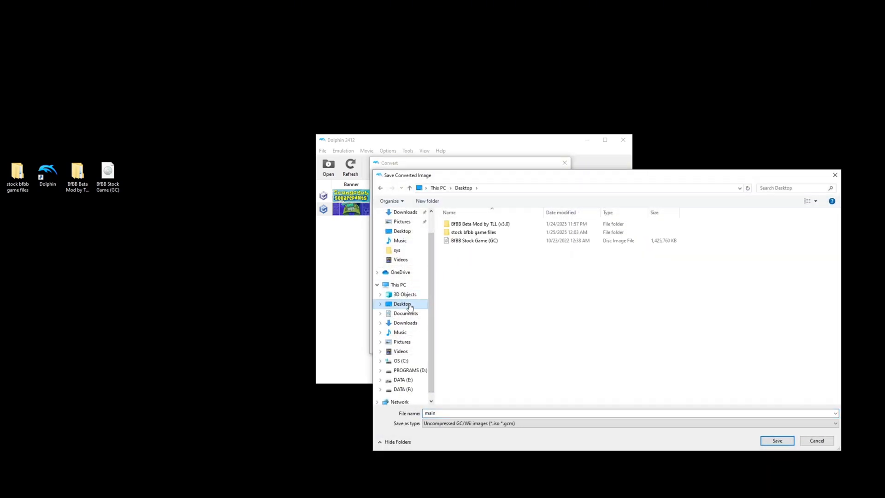
{"action": "double_click", "coordinate": [451, 414]}
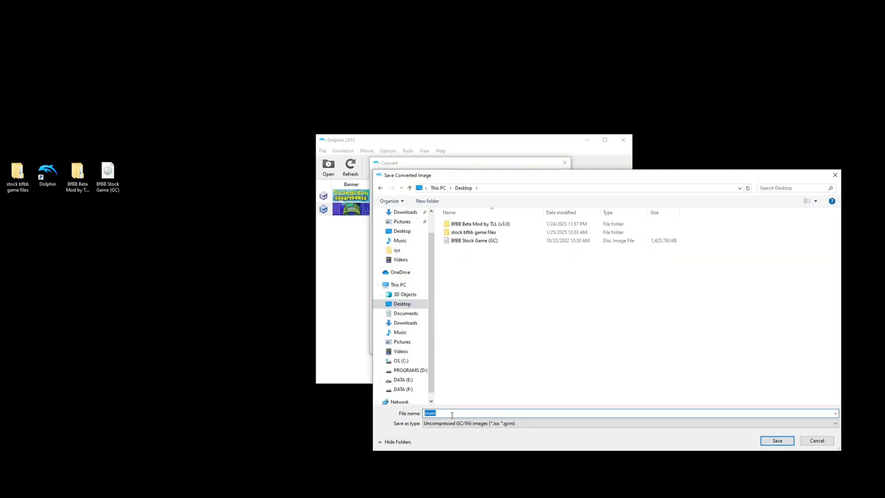
{"action": "type", "text": "BfBB Beta"}
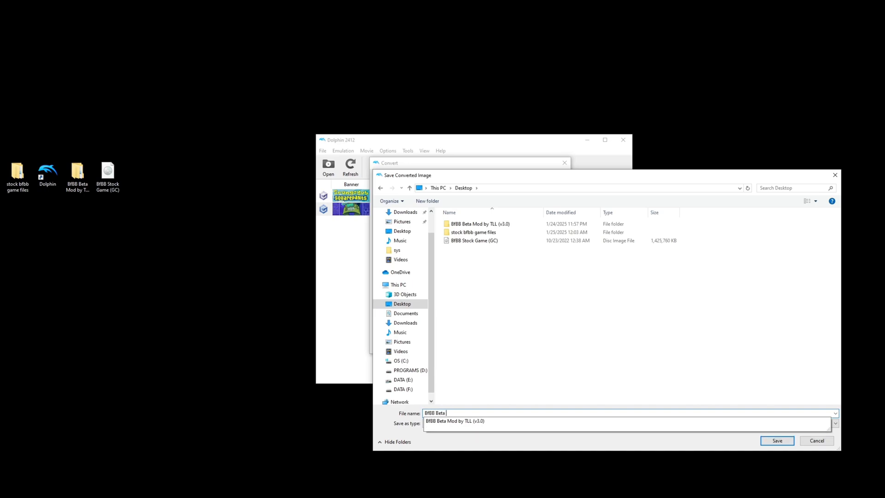
{"action": "type", "text": " Mod ISO"}
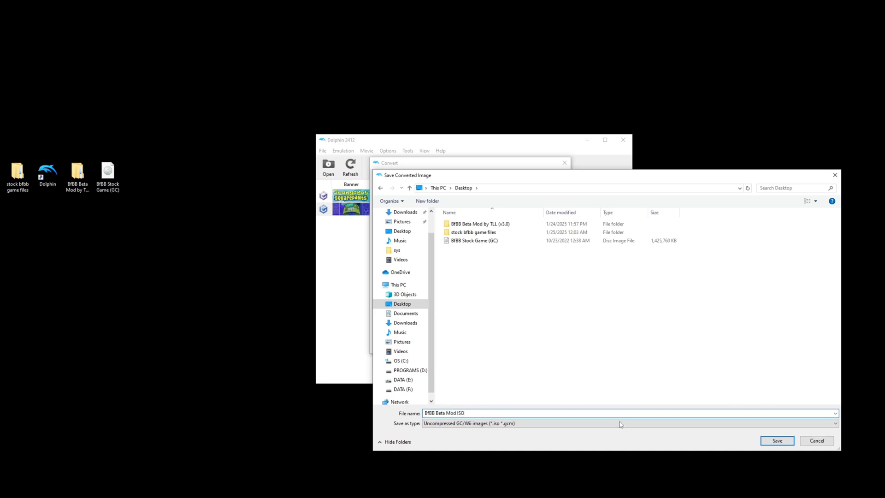
{"action": "left_click", "coordinate": [777, 441]}
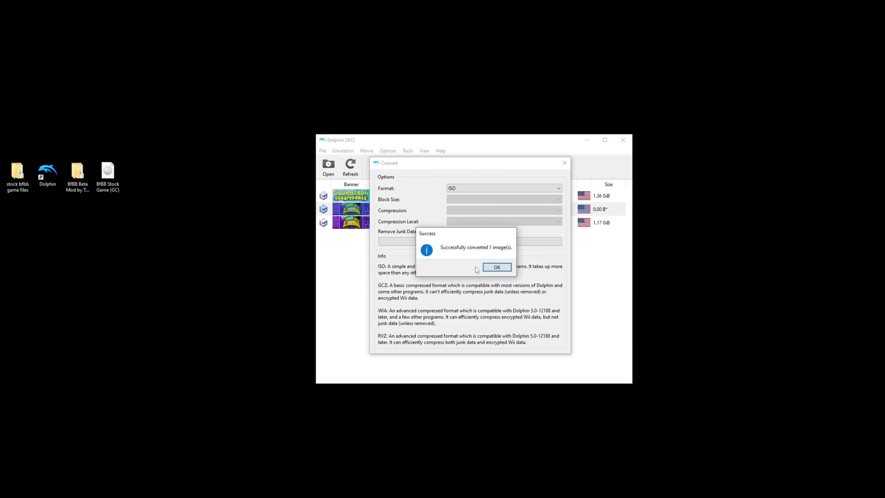
{"action": "left_click", "coordinate": [497, 267]}
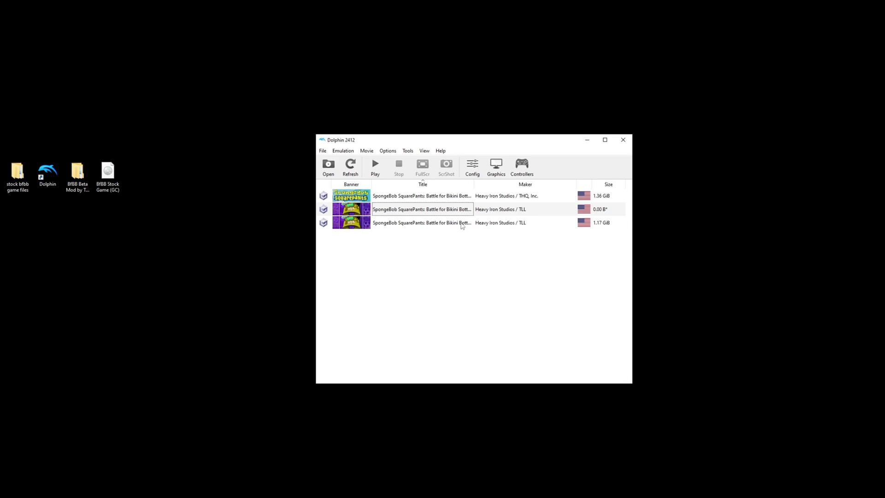
{"action": "left_click", "coordinate": [77, 190]}
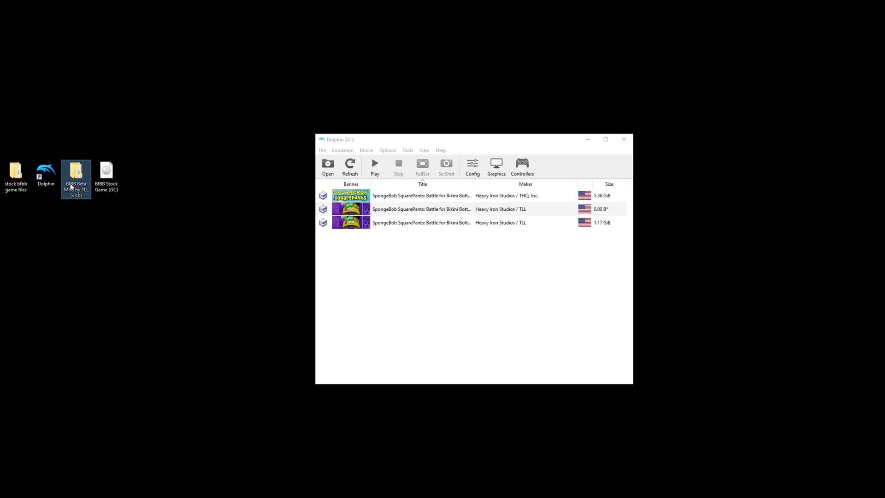
{"action": "left_click", "coordinate": [385, 252]}
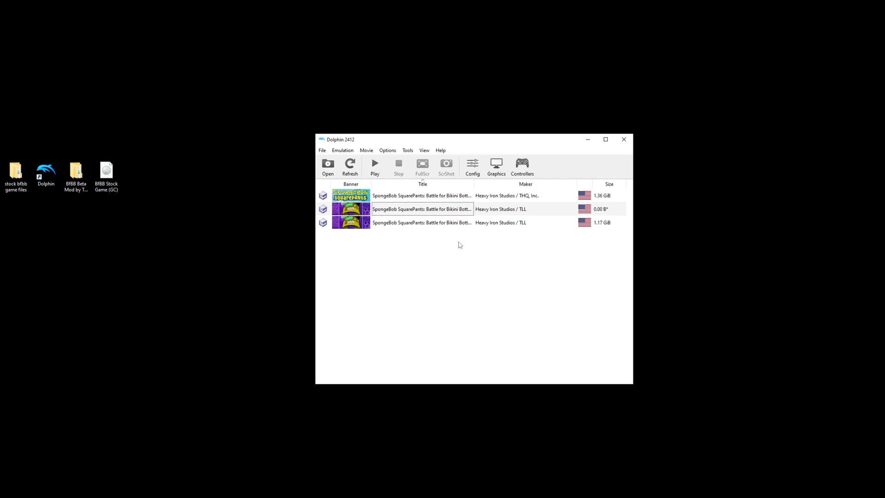
Review the button mapping of the standard GameCube controller on Port 1 and leave the controller settings
{"action": "left_click", "coordinate": [523, 167]}
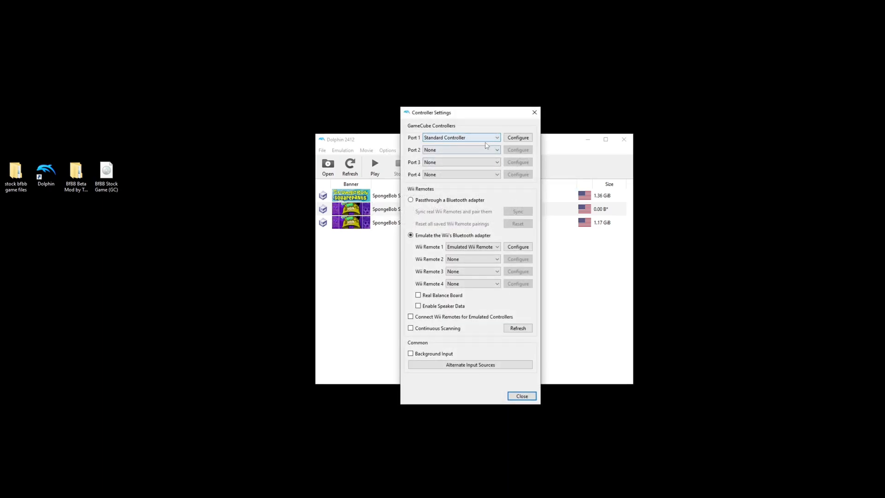
{"action": "left_click", "coordinate": [509, 139]}
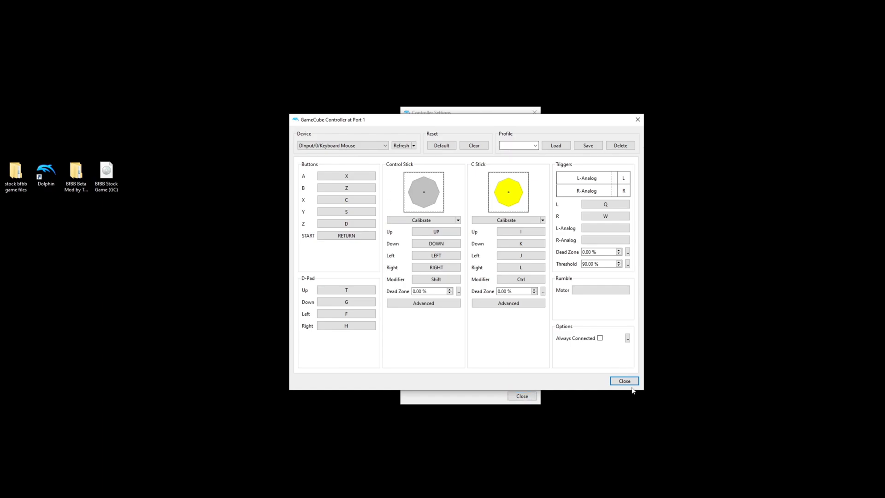
{"action": "left_click", "coordinate": [624, 380]}
{"action": "left_click", "coordinate": [523, 396]}
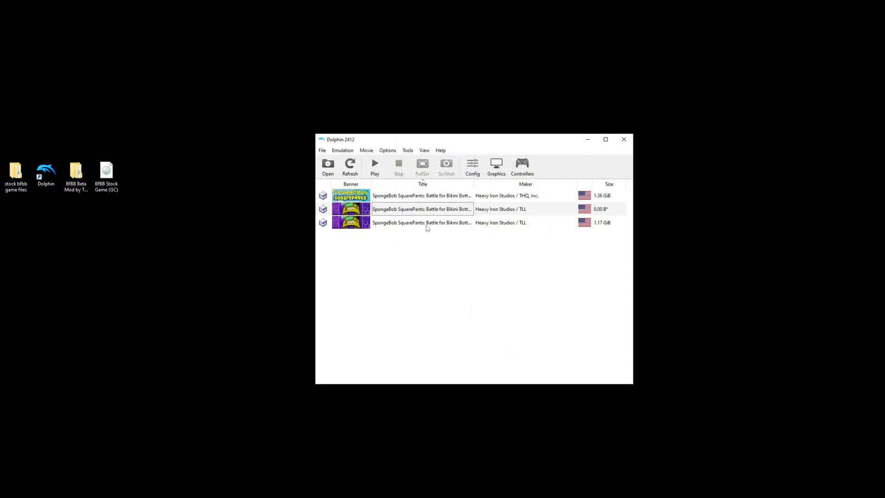
Launch the converted 1.17 GiB beta mod ISO and skip its title sequence to reach the saved game question
{"action": "double_click", "coordinate": [428, 226]}
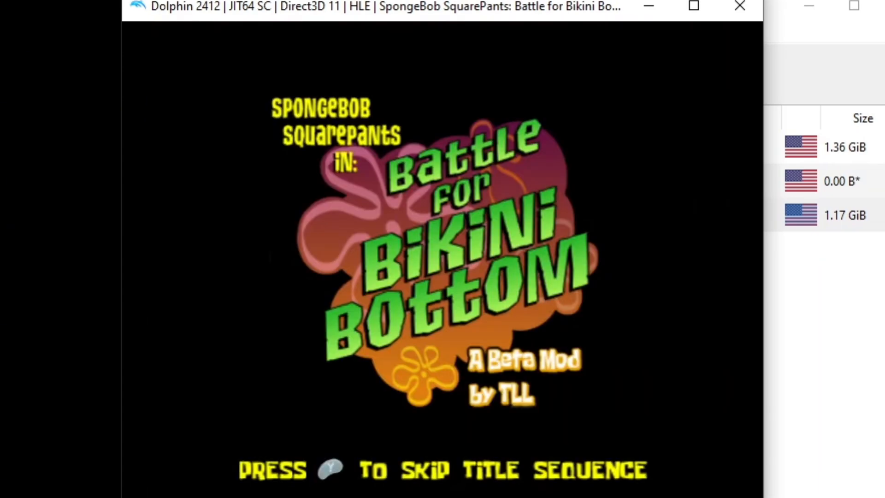
{"action": "key", "text": "s"}
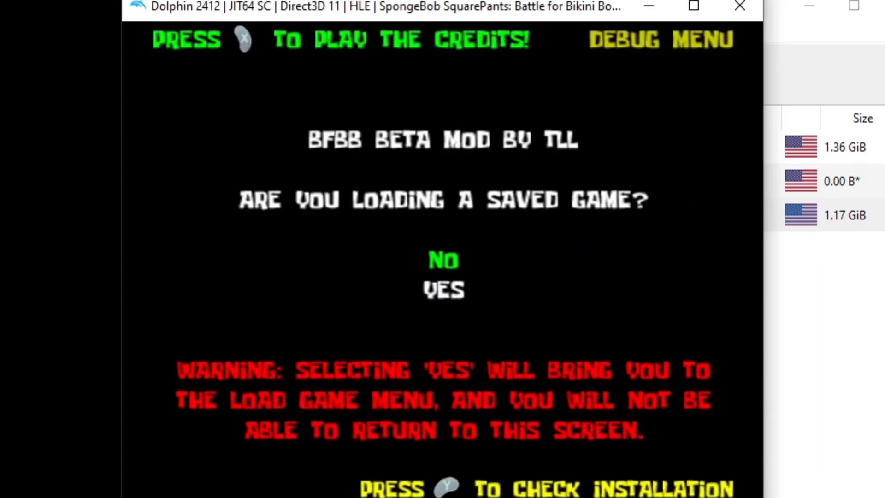
{"action": "key", "text": "Down"}
{"action": "key", "text": "Up"}
Run the beta mod's installation check through the part two test video, and stop the emulation
{"action": "key", "text": "s"}
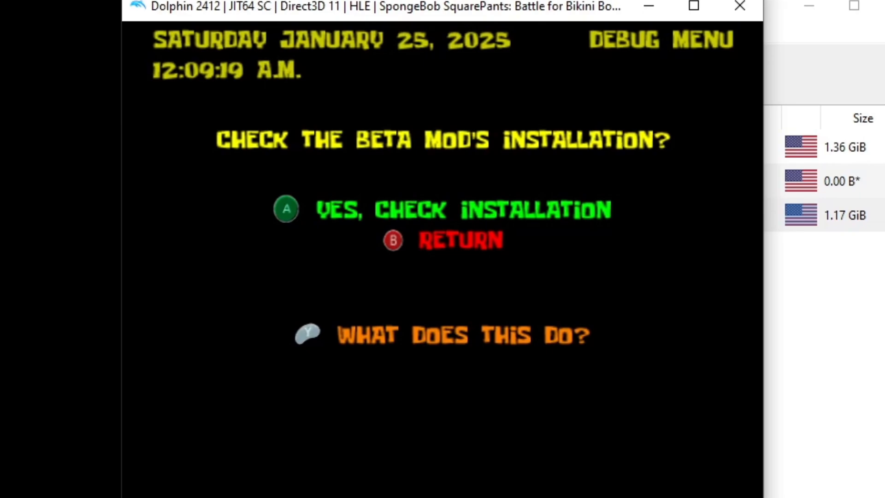
{"action": "key", "text": "x"}
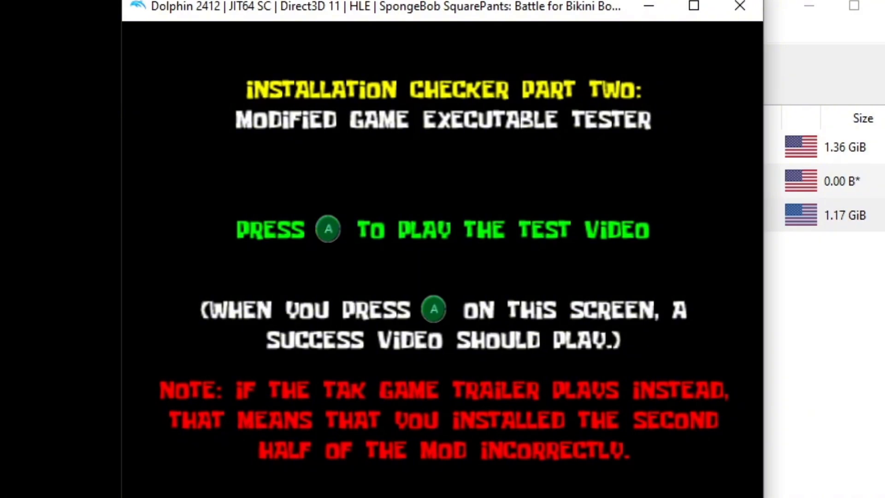
{"action": "key", "text": "x"}
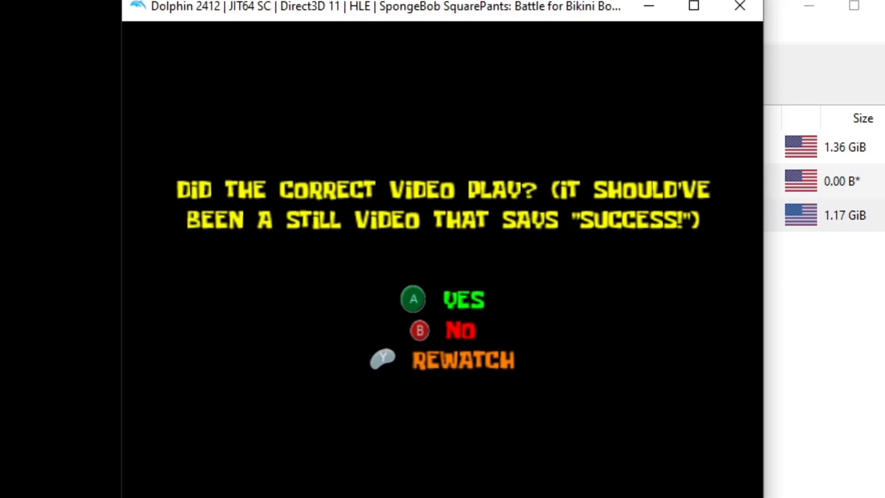
{"action": "left_click", "coordinate": [738, 7]}
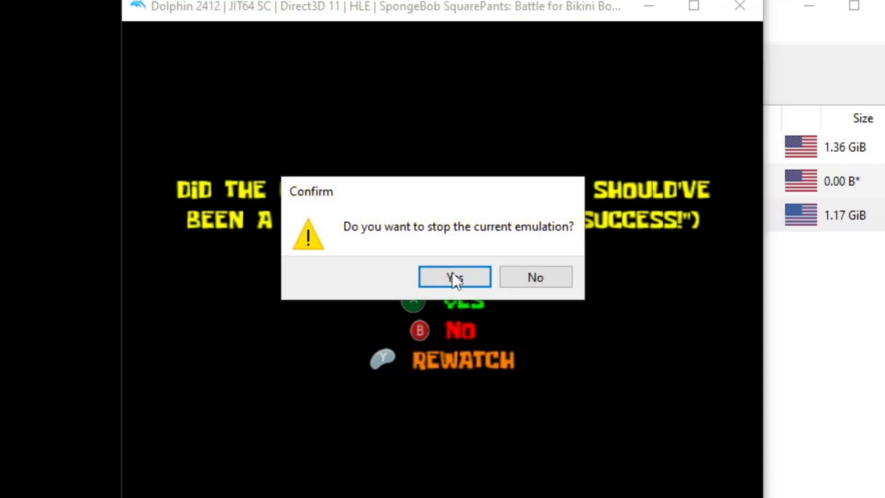
{"action": "left_click", "coordinate": [456, 276]}
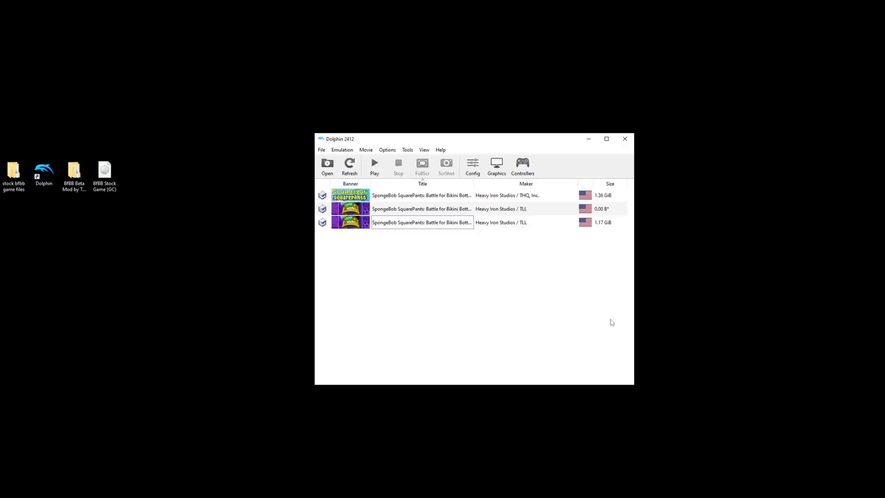